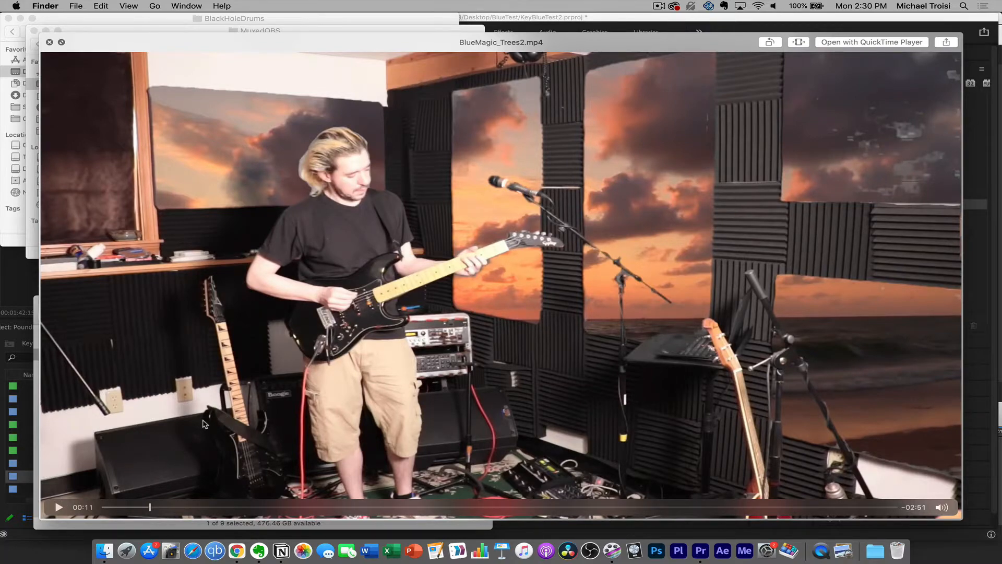
Step: Switch to Premiere Pro, place MVI_3191.MP4 on Video 3 at the start of the MVI_3181 Copy 02 sequence, and fit the program view
key("super+Tab")
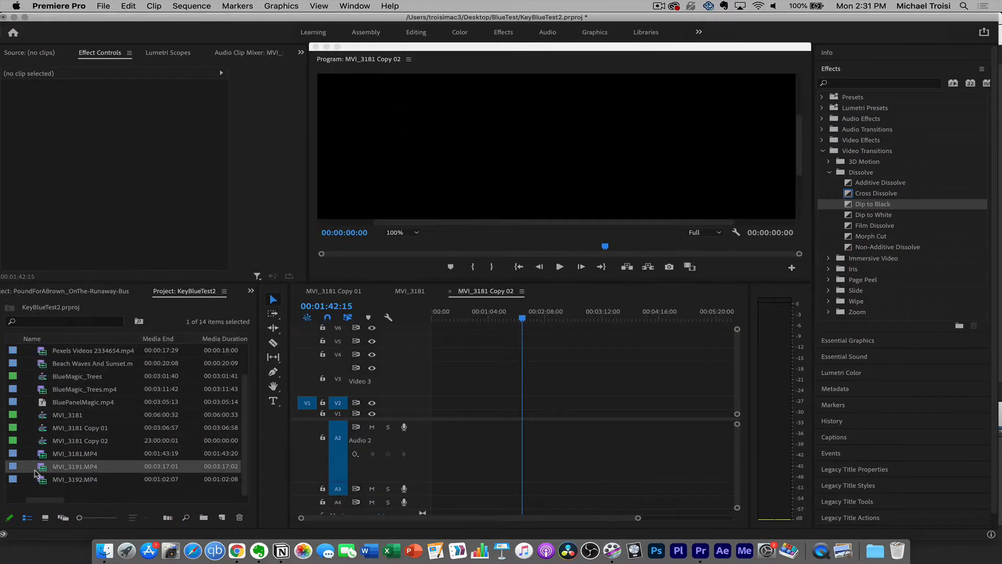
left_click_drag(40, 467, 424, 393)
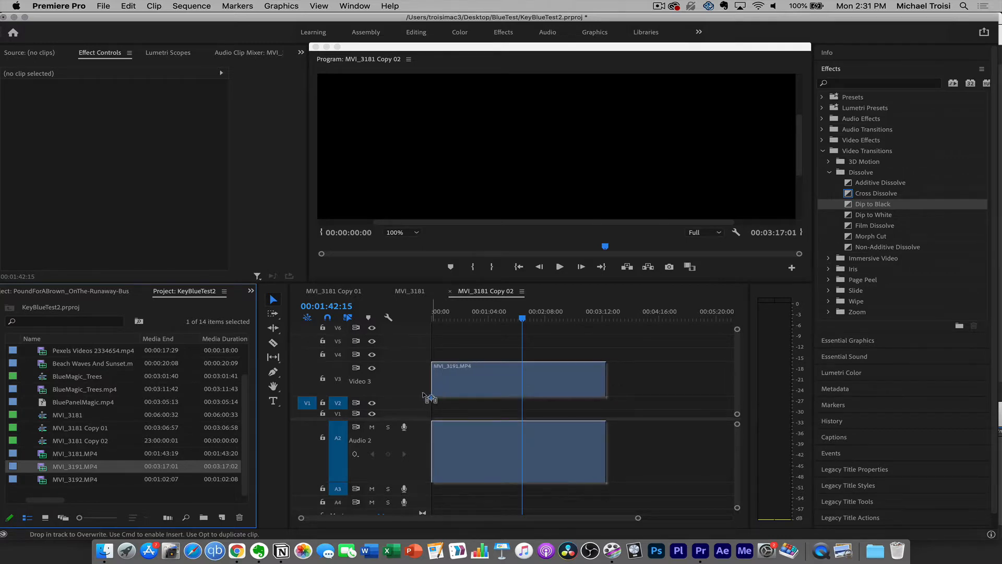
left_click(471, 311)
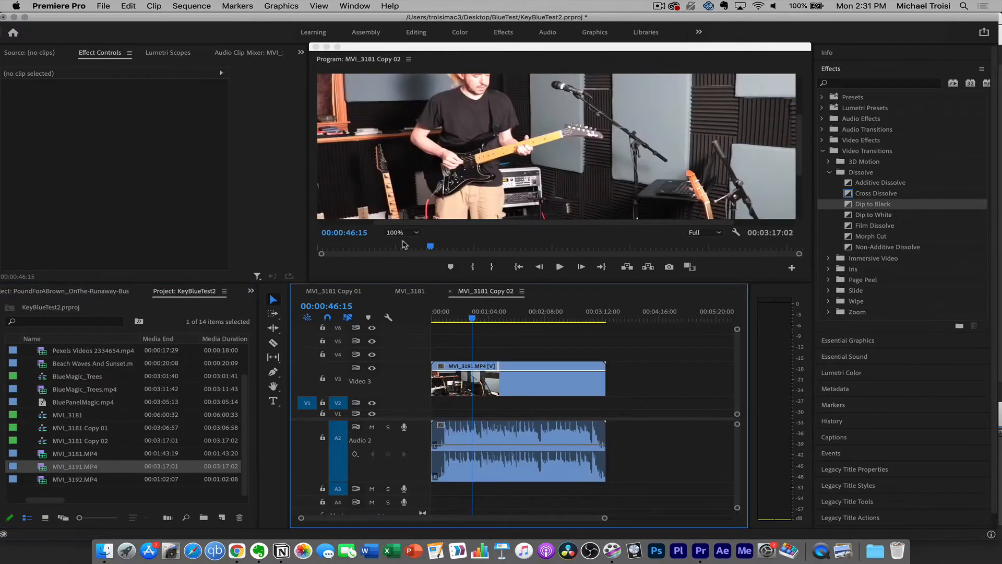
left_click(412, 233)
left_click(409, 242)
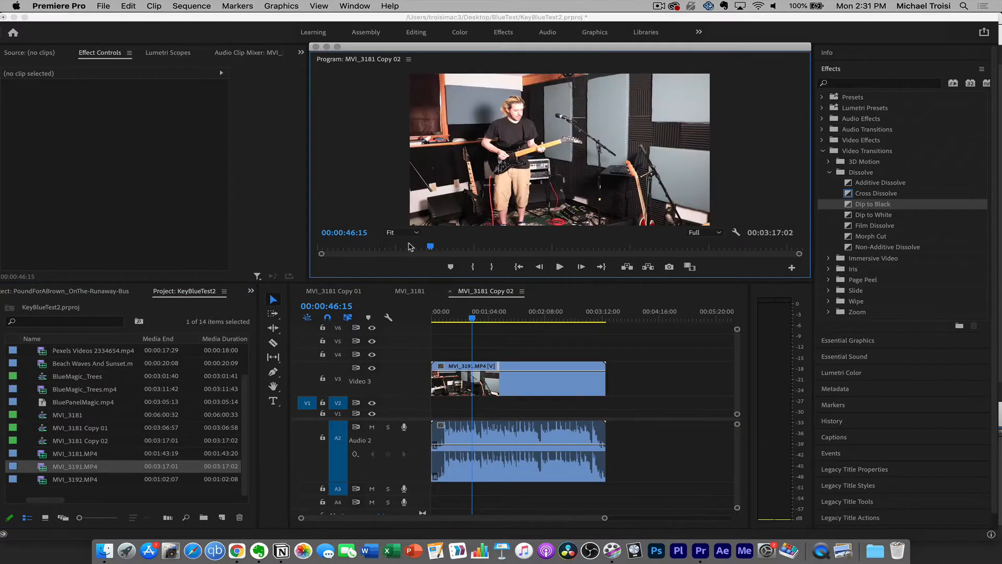
Step: Trim the unwanted footage from the start and end of MVI_3191.MP4, leaving 00:03:06:53 of clip beginning at sequence time zero
left_click(525, 408)
key("Home")
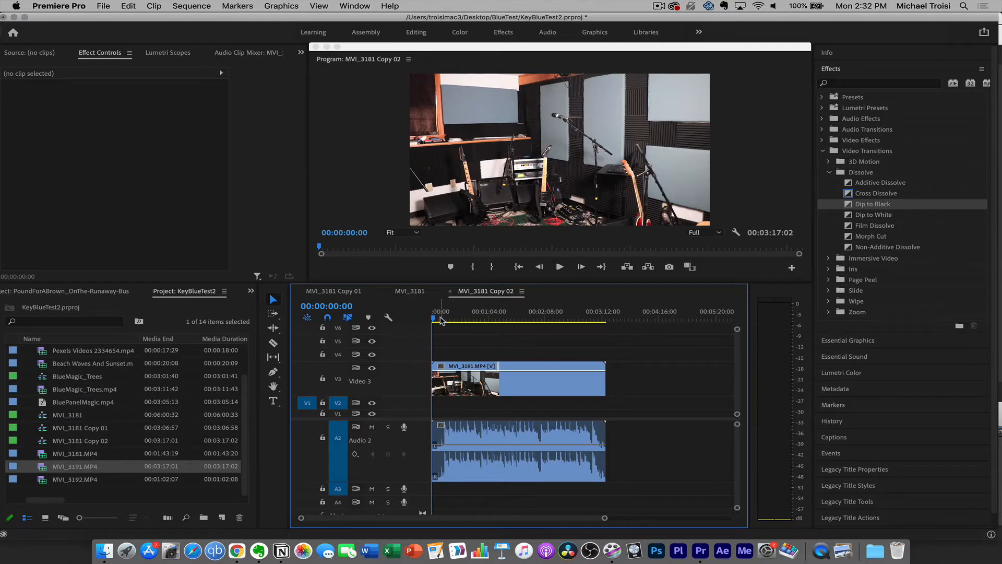
key("space")
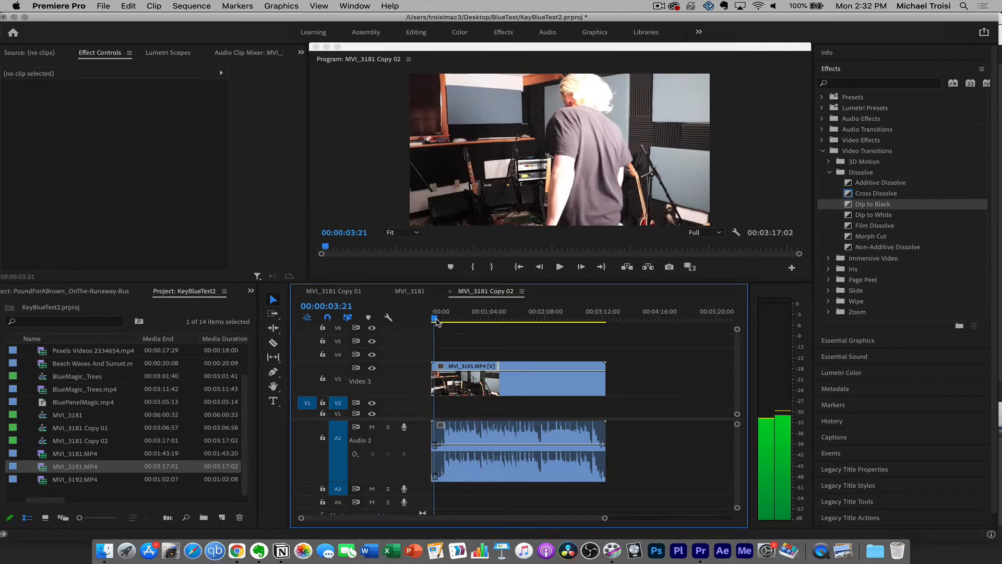
key("space")
key("=")
key("=")
left_click_drag(432, 382, 443, 381)
left_click_drag(510, 382, 498, 380)
scroll(500, 376, "right", 10)
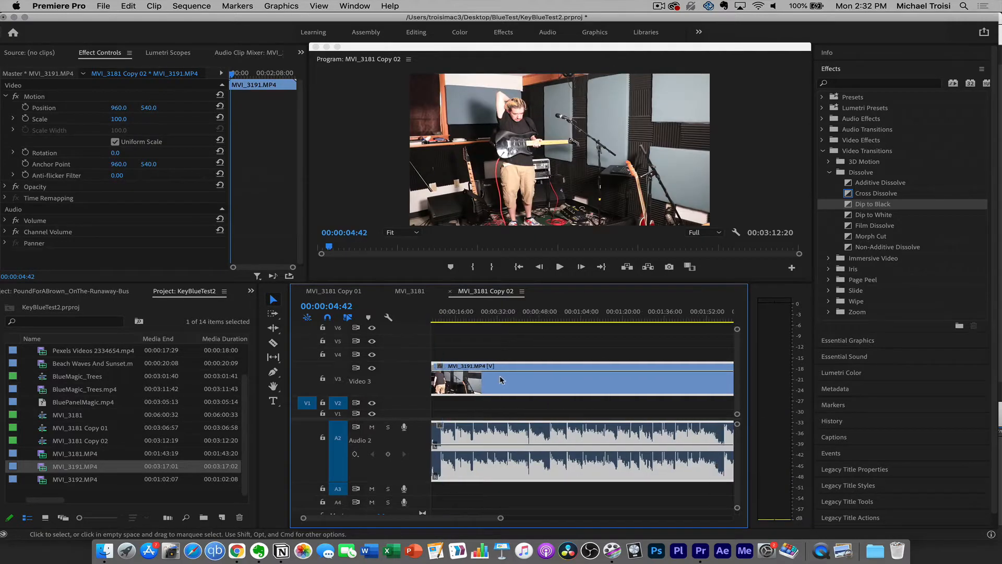
left_click(544, 317)
key("space")
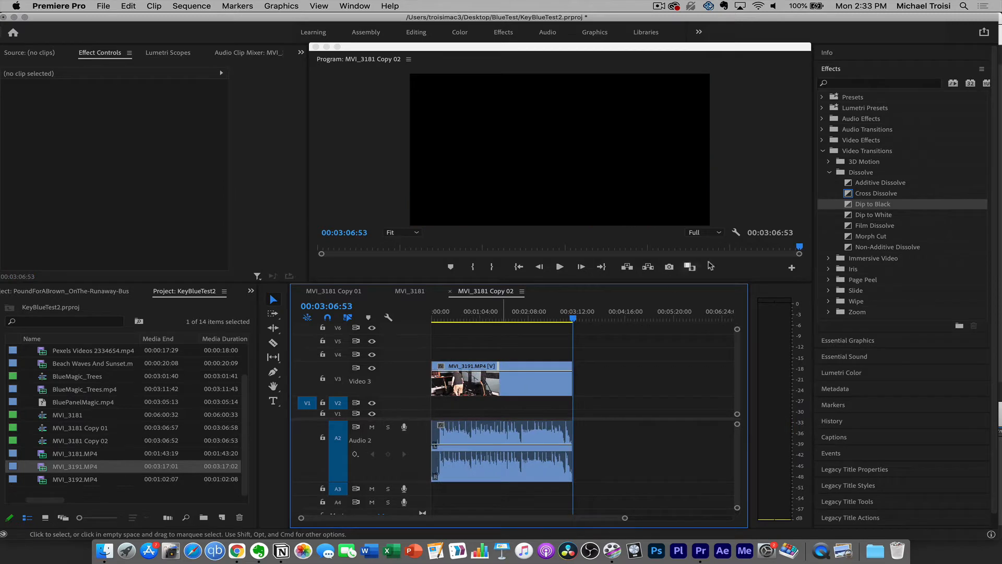
Step: Search the effects for "key" and apply Ultra Key to the MVI_3191.MP4 clip on Video 3
left_click(849, 84)
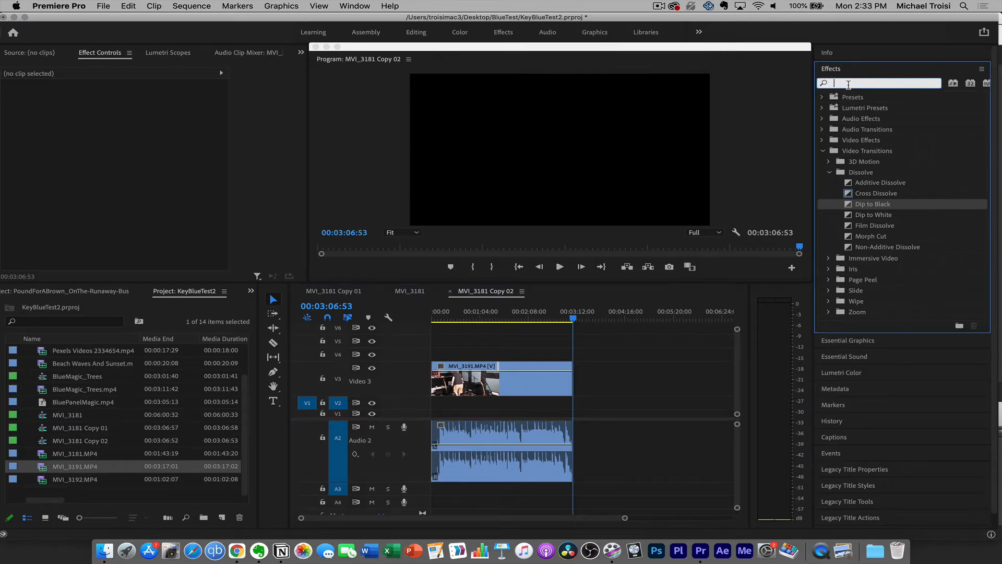
type("key")
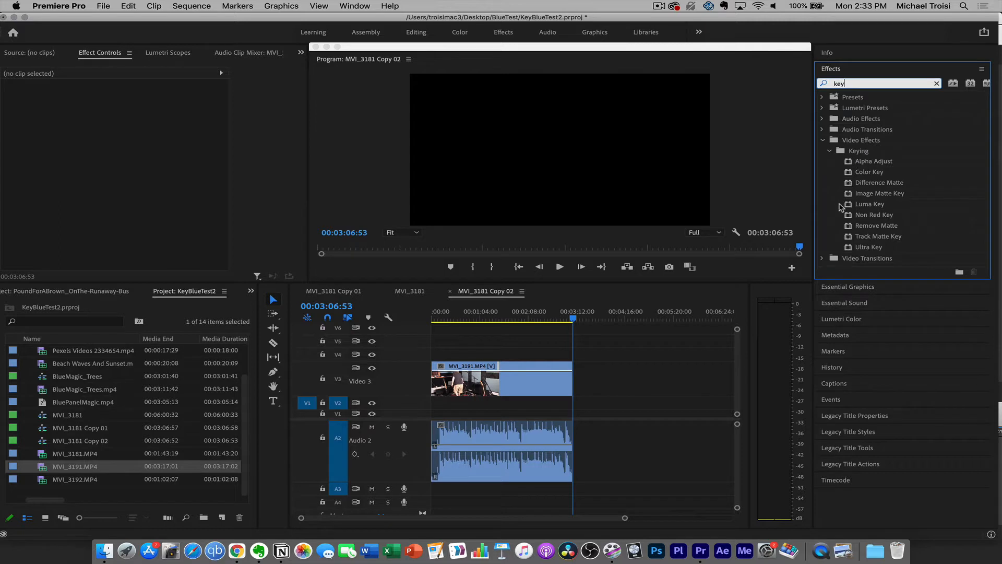
left_click(861, 249)
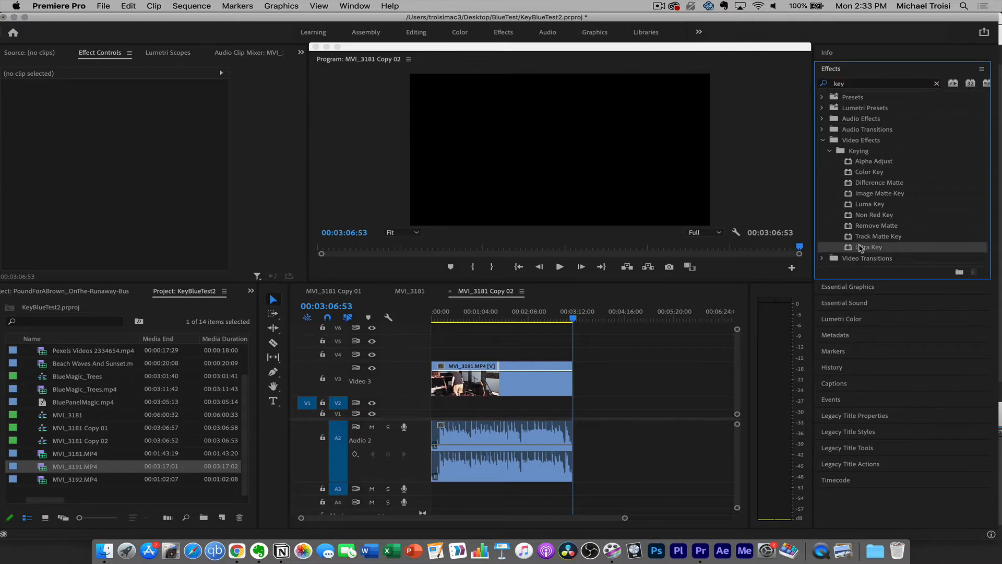
left_click_drag(851, 251, 528, 369)
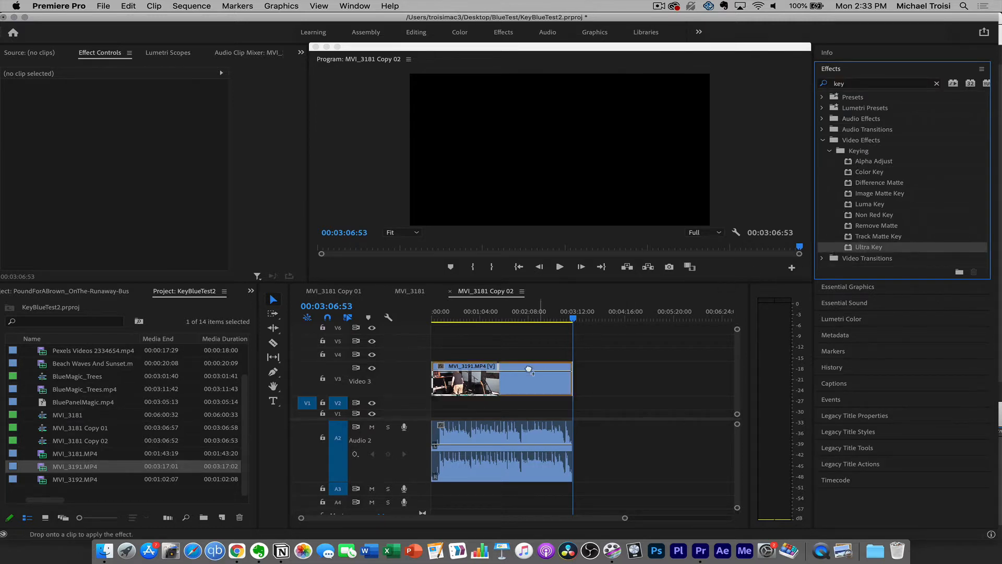
left_click(519, 377)
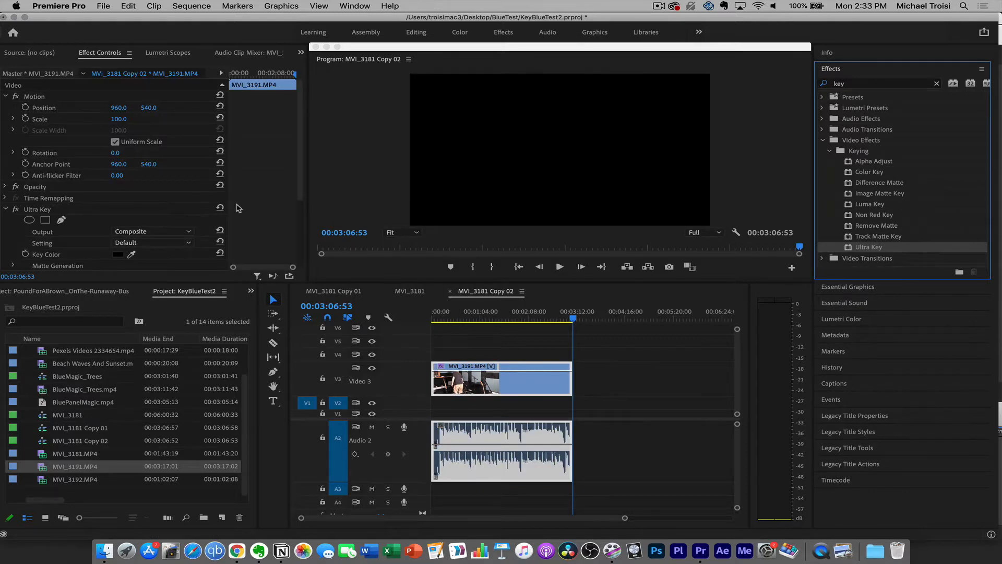
Step: Expand Ultra Key's Matte Generation, Matte Cleanup and Spill Suppression settings and examine their parameters
scroll(75, 201, "down", 3)
left_click(13, 222)
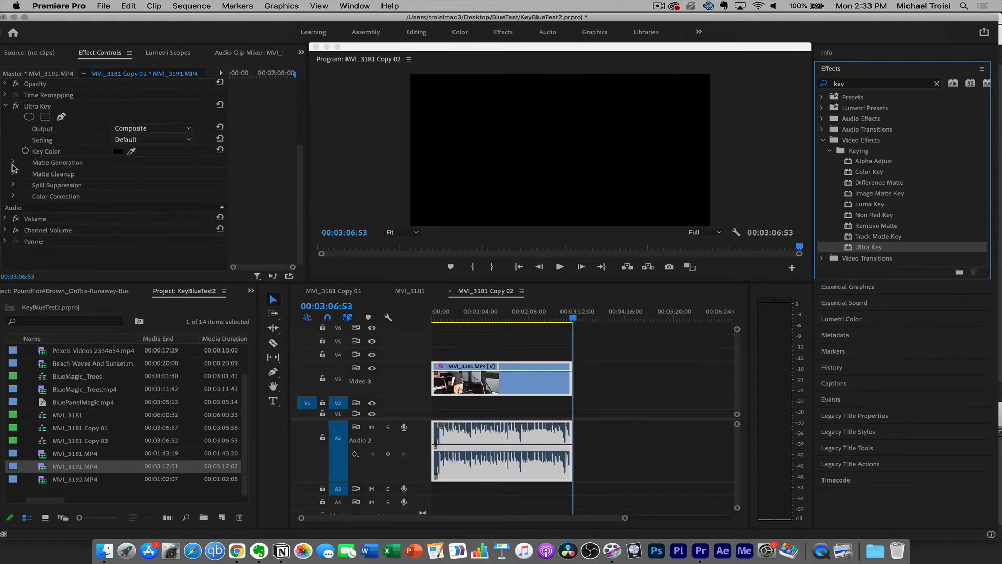
scroll(16, 200, "down", 3)
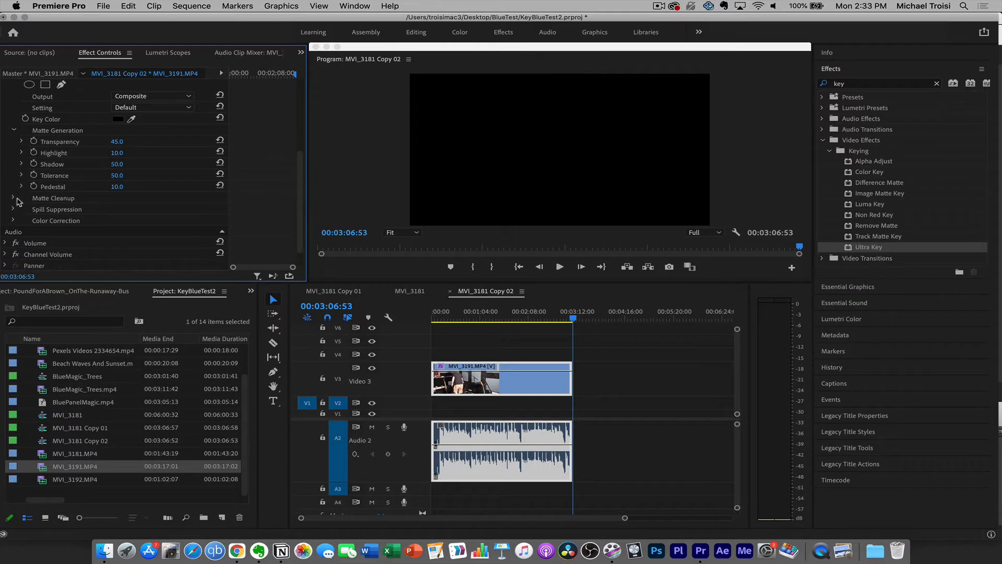
left_click(13, 199)
scroll(14, 199, "down", 5)
left_click(13, 191)
scroll(22, 225, "up", 4)
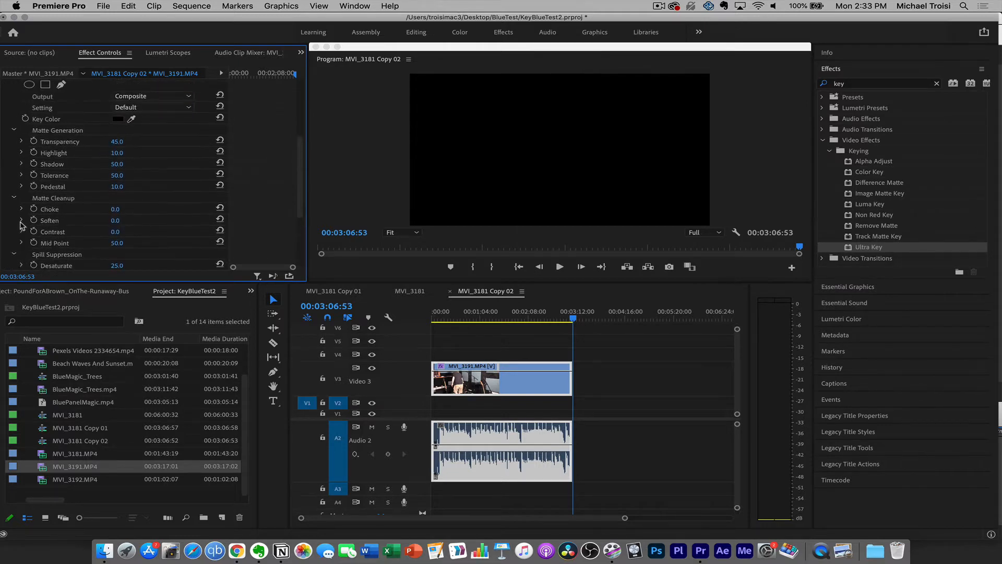
scroll(22, 225, "down", 2)
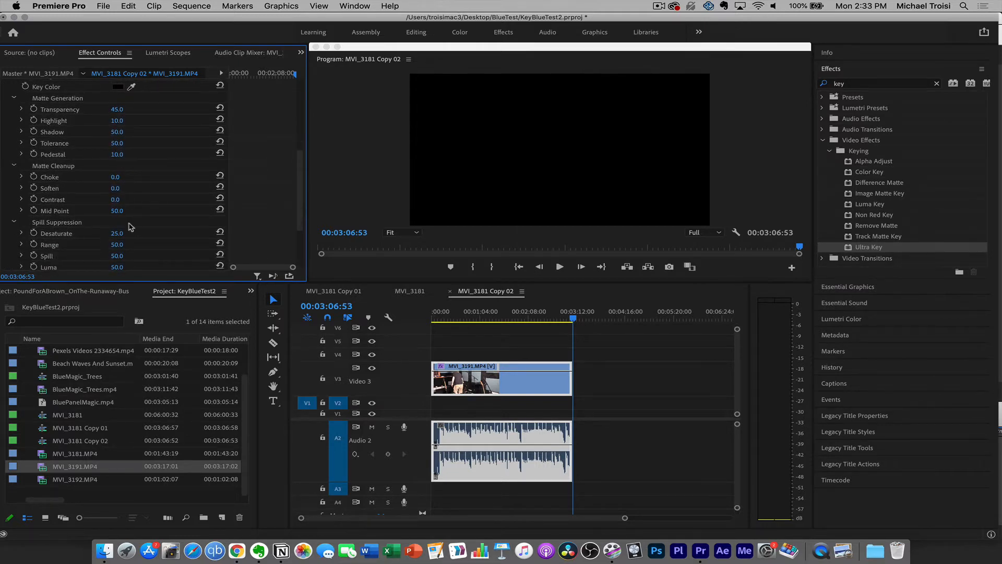
scroll(118, 224, "down", 2)
scroll(119, 220, "up", 4)
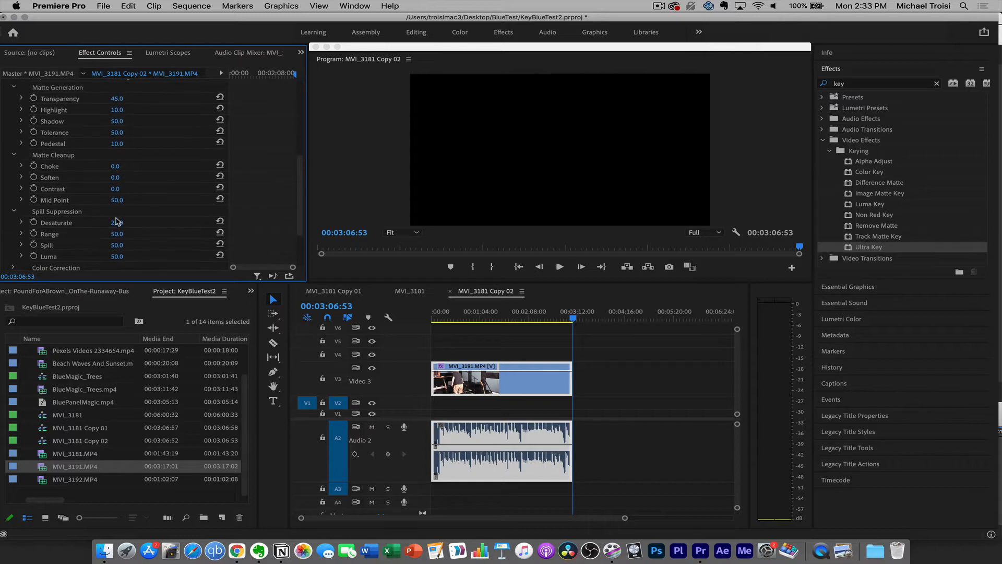
scroll(119, 220, "down", 3)
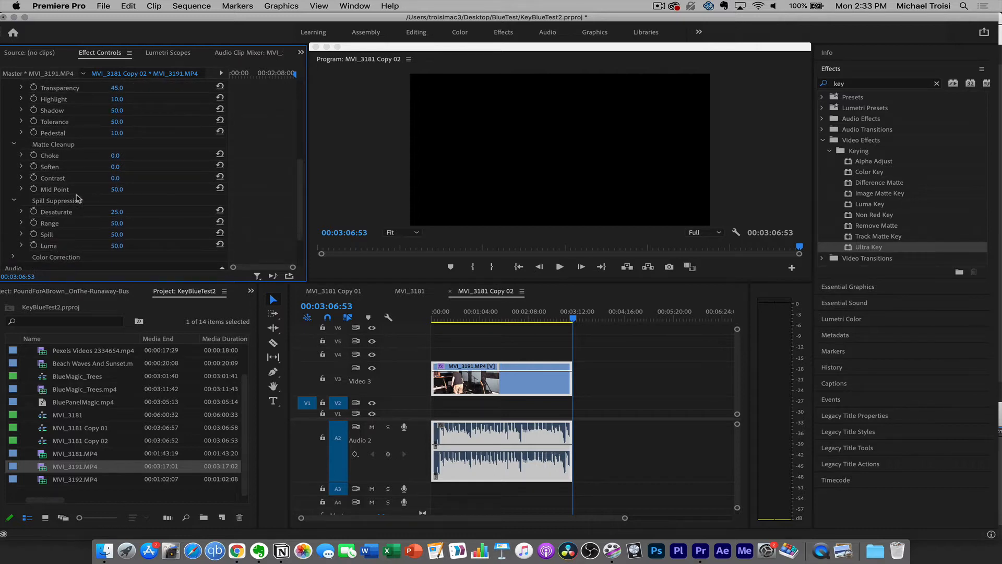
scroll(77, 197, "up", 2)
scroll(77, 197, "up", 5)
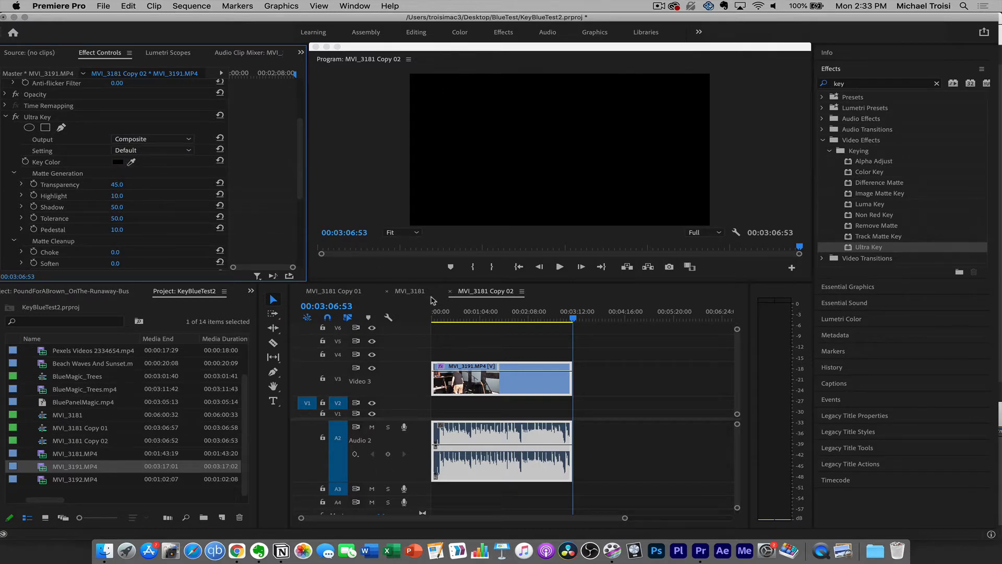
Step: Sample the key color from a blue wall panel at 00:00:29:10 and play the clip to check the key
left_click(454, 319)
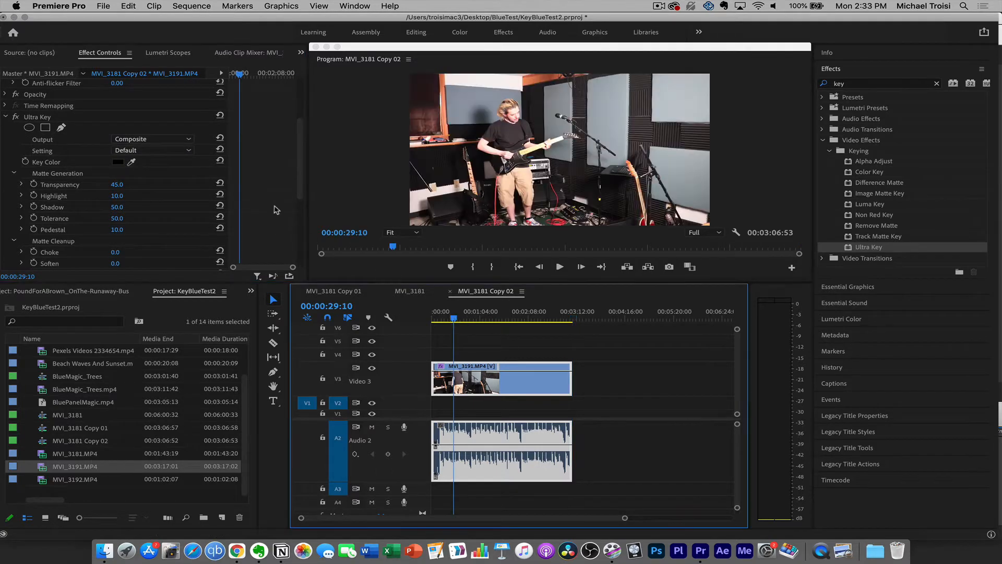
left_click(134, 161)
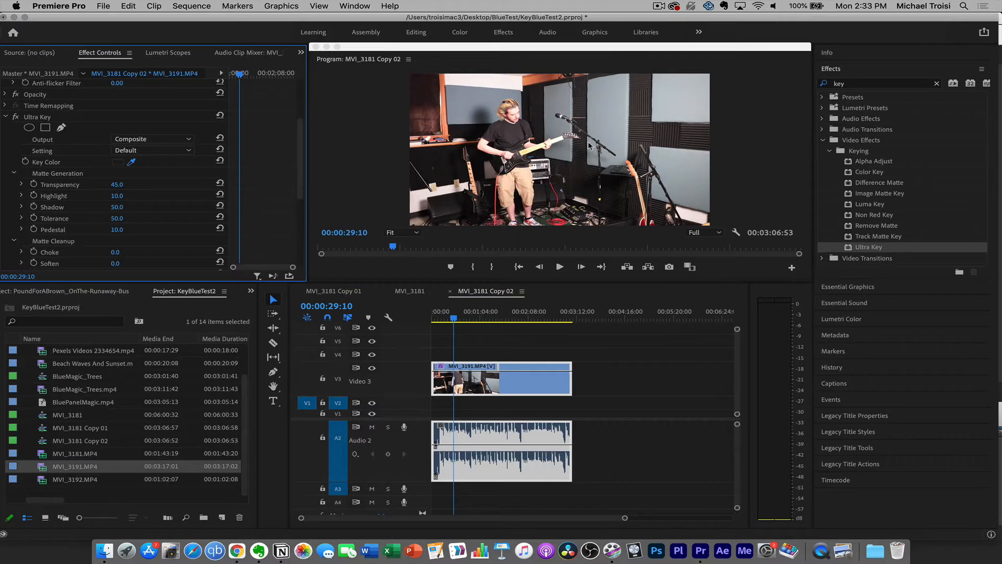
left_click(599, 110)
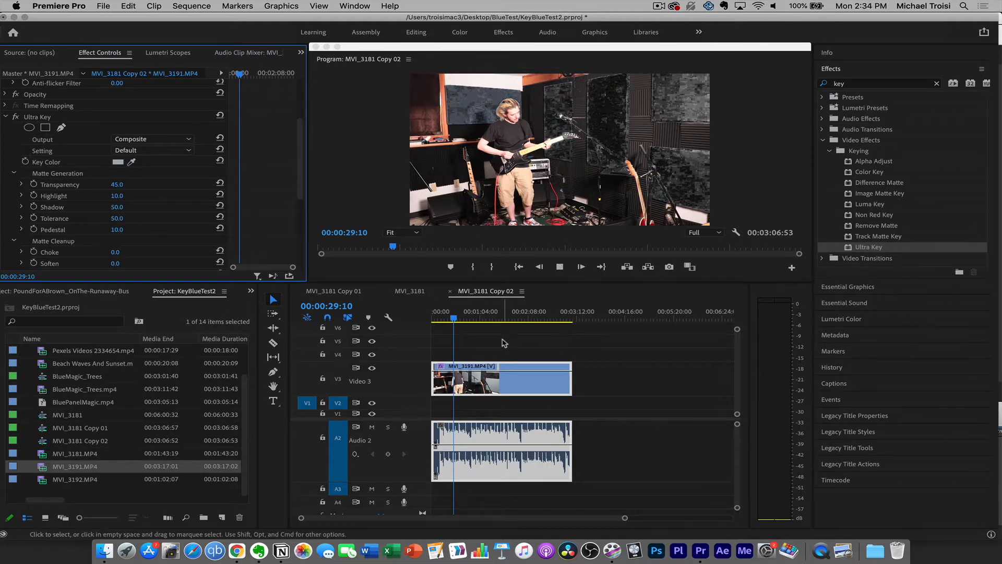
key("space")
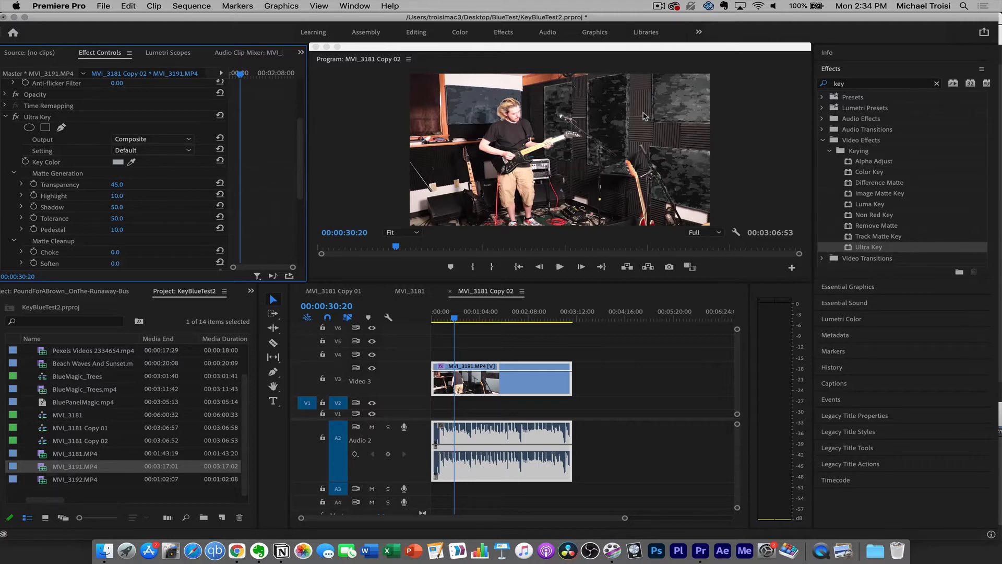
key("space")
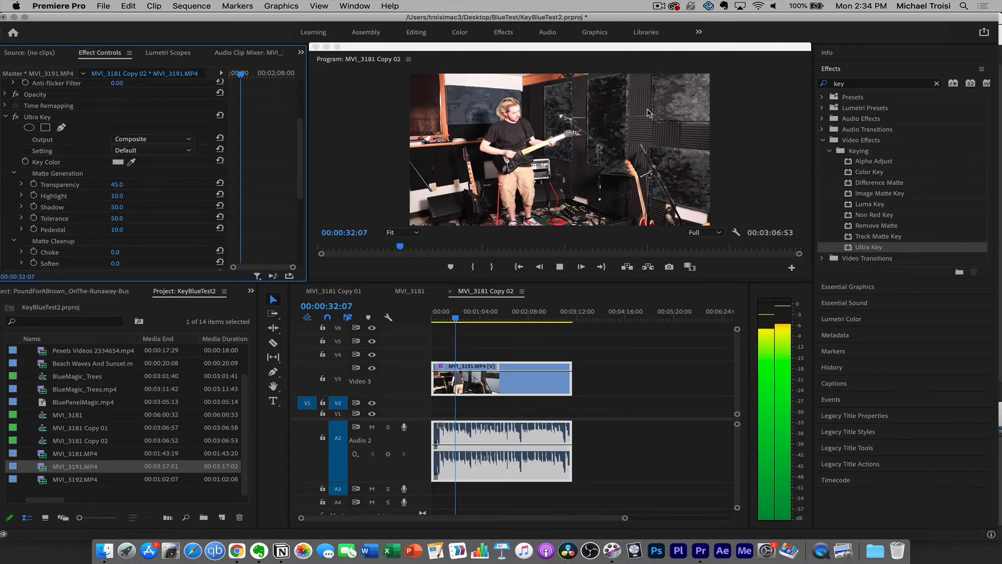
key("space")
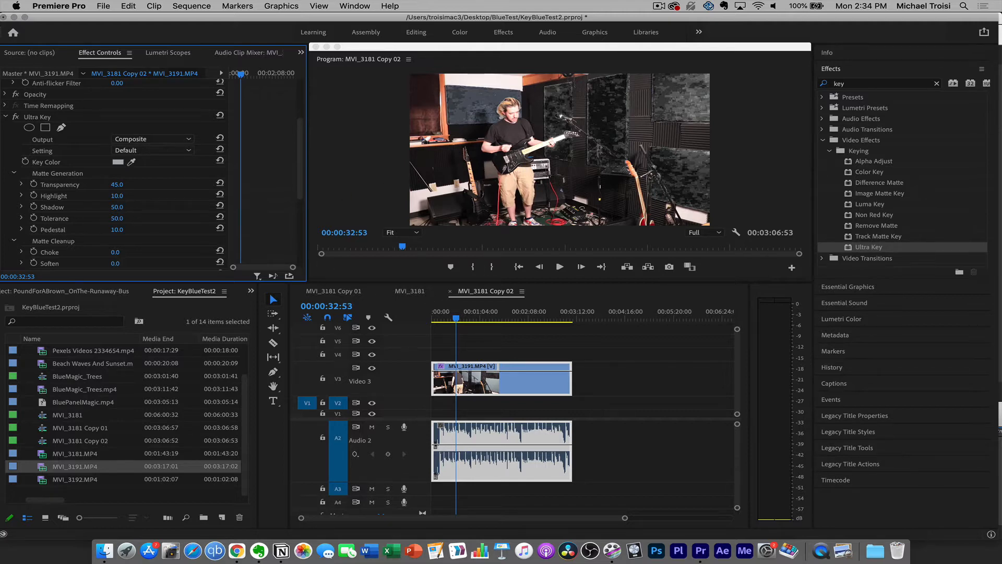
Step: Set Ultra Key's Matte Generation to Transparency 55, Highlight 57, Shadow 56, Tolerance 41 and Pedestal 90
left_click(131, 162)
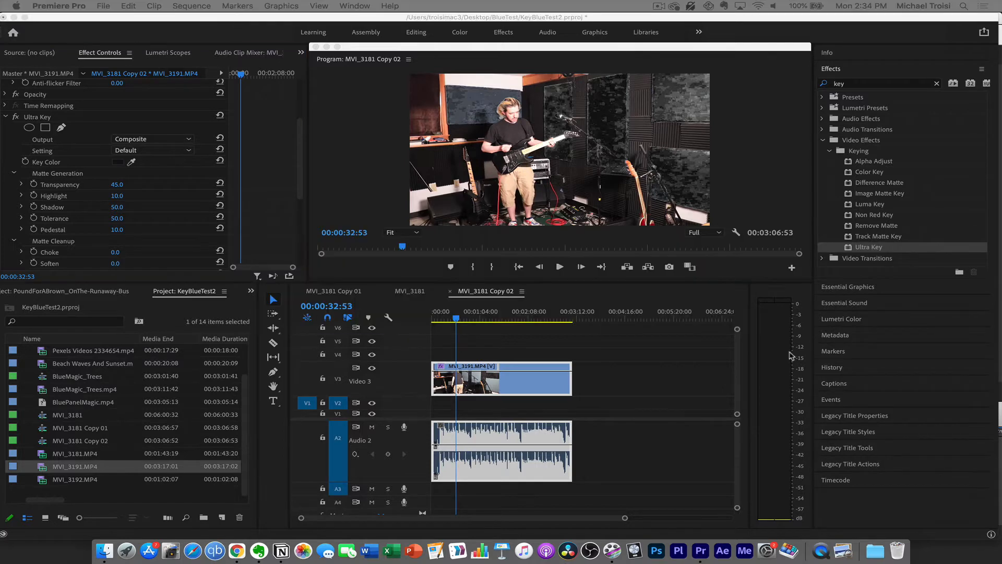
scroll(73, 182, "down", 3)
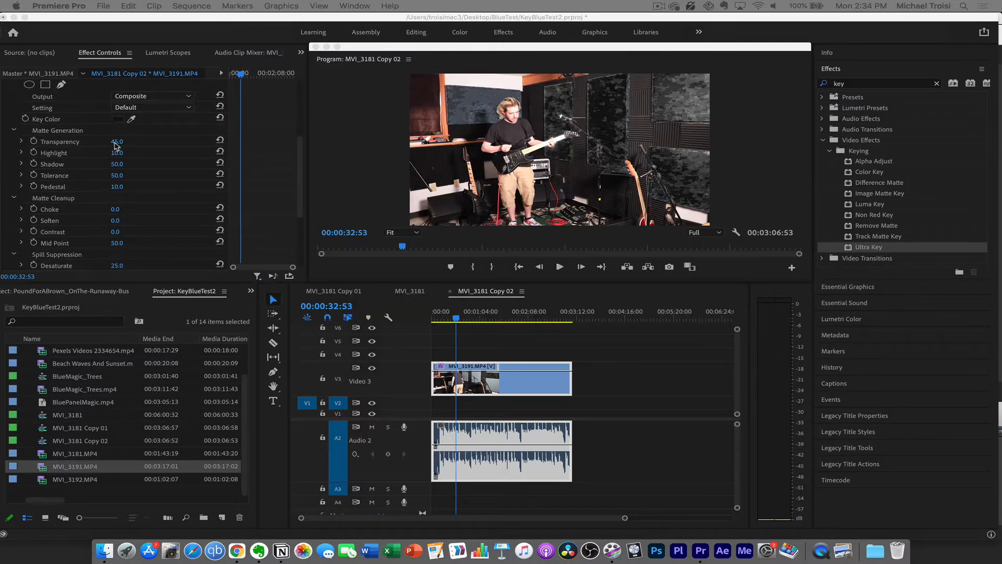
left_click(116, 143)
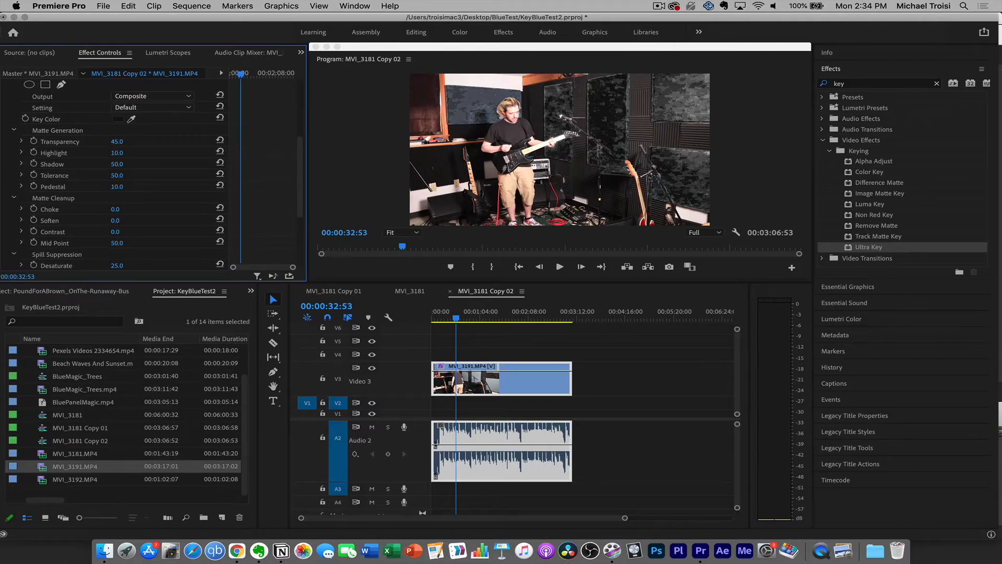
left_click_drag(116, 143, 126, 153)
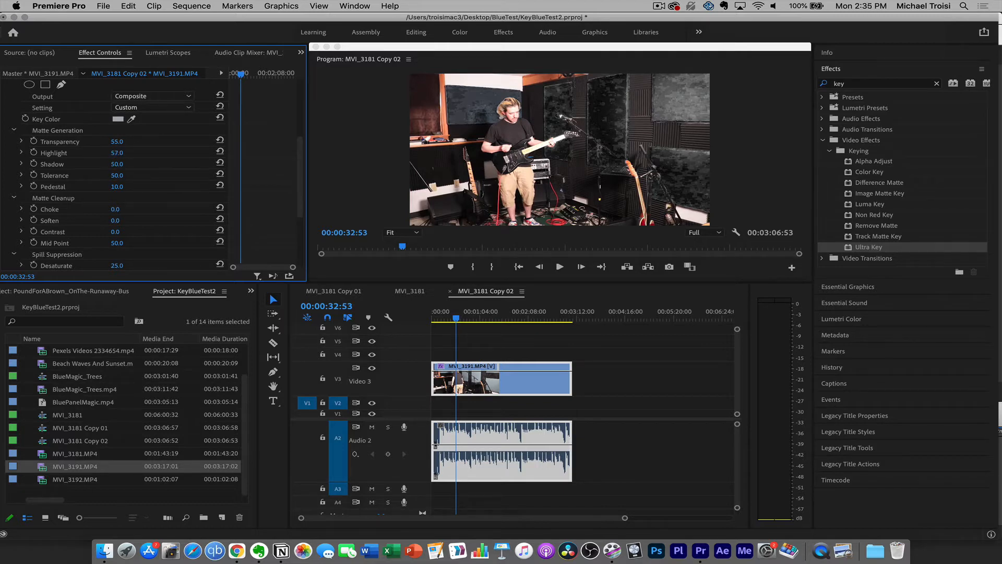
left_click_drag(117, 164, 120, 164)
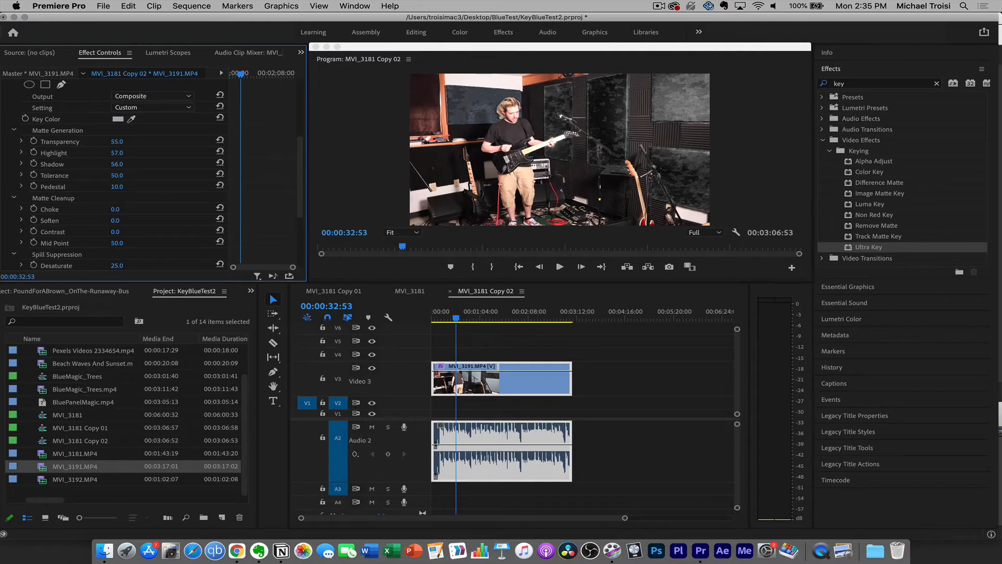
left_click_drag(116, 176, 115, 175)
left_click_drag(117, 186, 144, 186)
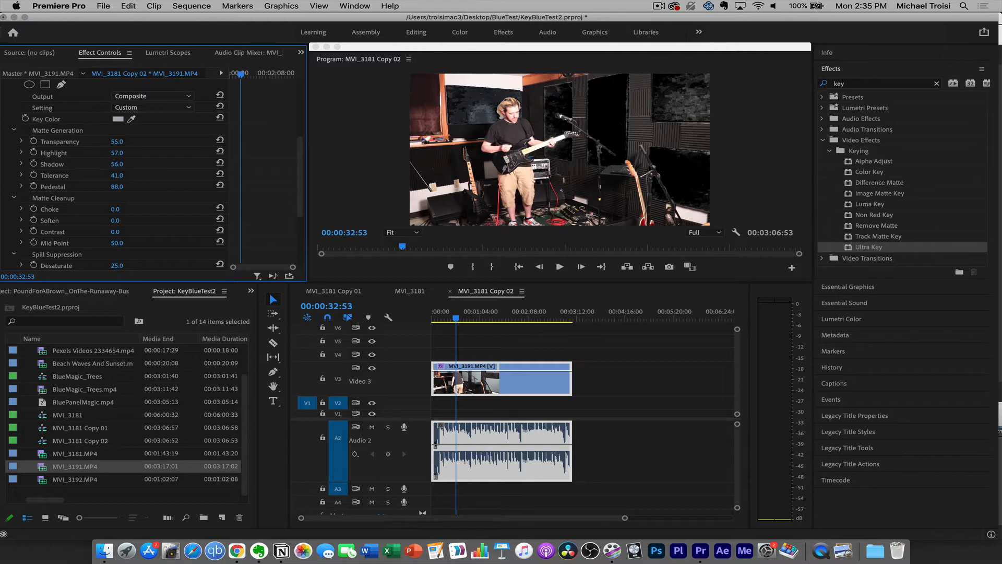
left_click_drag(117, 187, 122, 186)
Step: Set Soften to 44 and Contrast to 30 in Ultra Key's Matte Cleanup
scroll(115, 209, "down", 3)
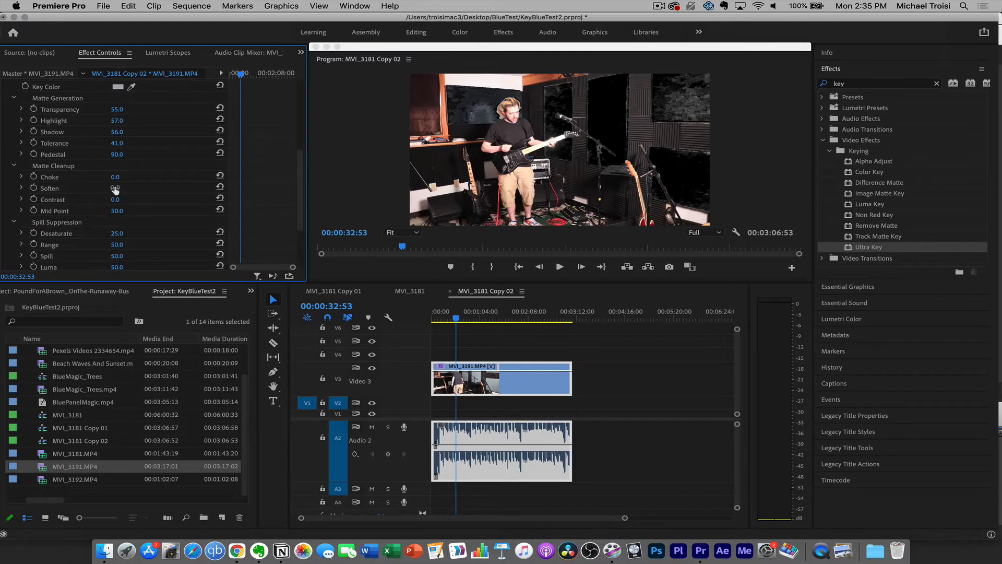
left_click_drag(115, 190, 135, 189)
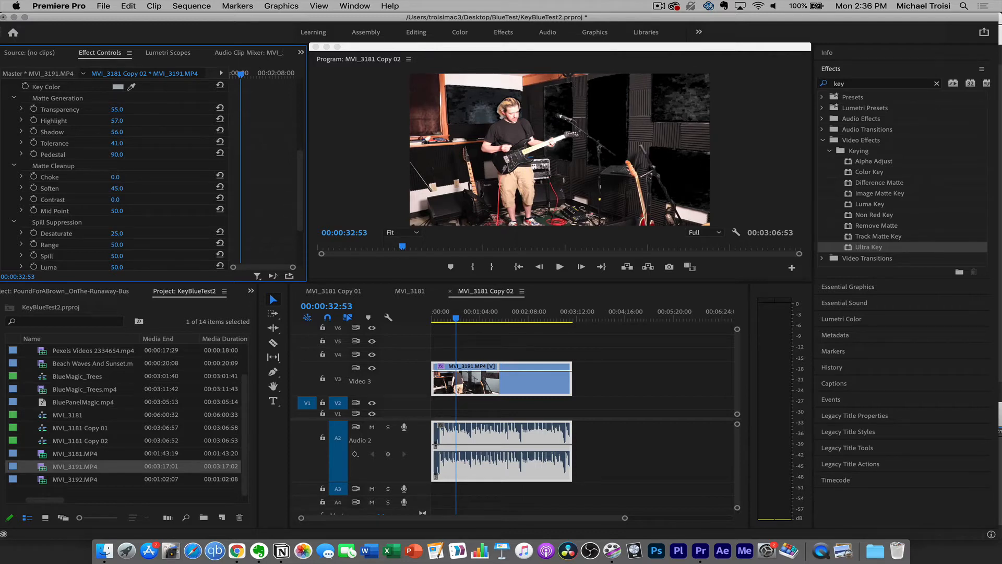
left_click_drag(140, 190, 118, 200)
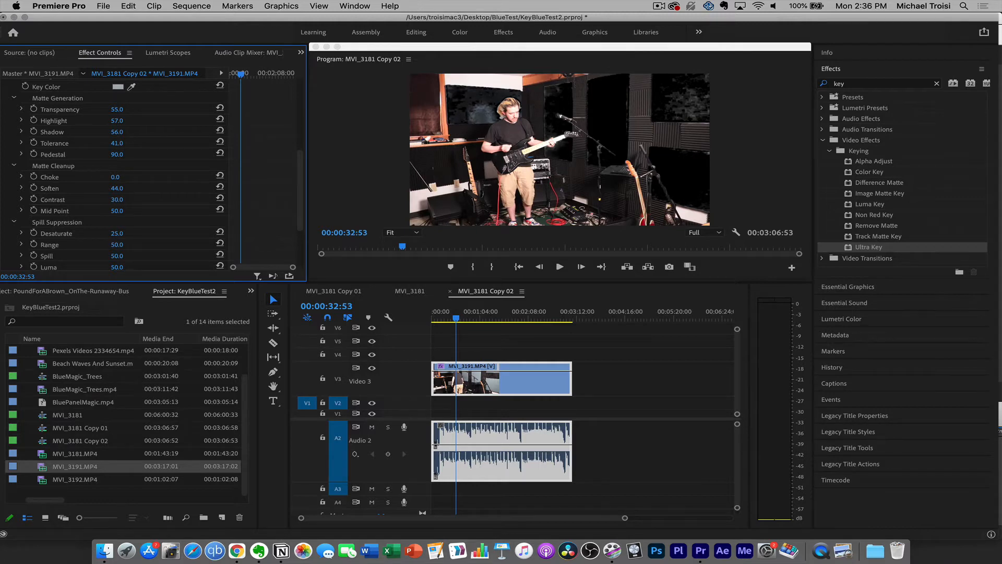
Step: Set Ultra Key's Contrast to 73 and Mid Point to 100, and its Spill Suppression to Desaturate 0, Range 80, Spill 1 and Luma 44
left_click_drag(118, 199, 117, 214)
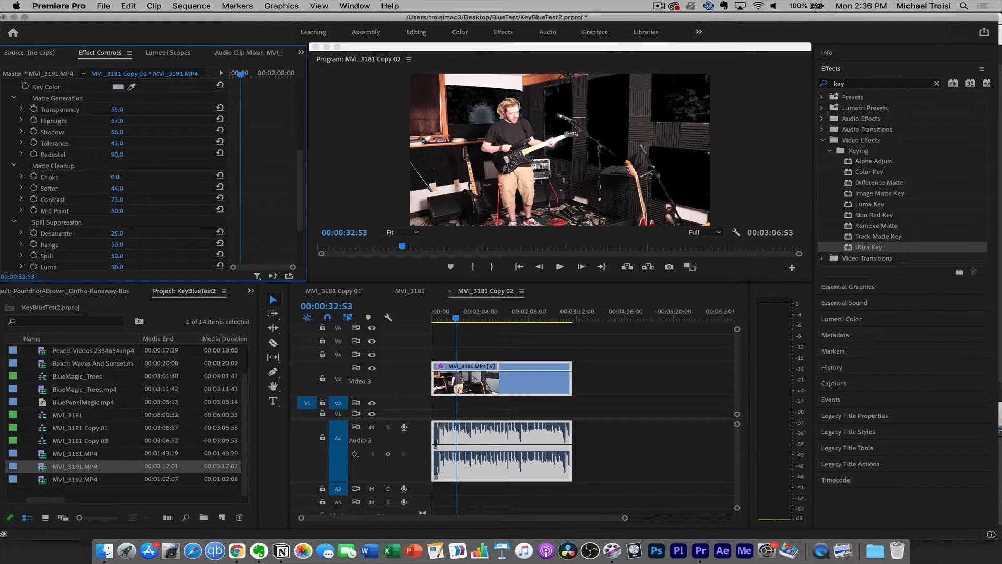
left_click_drag(117, 210, 140, 210)
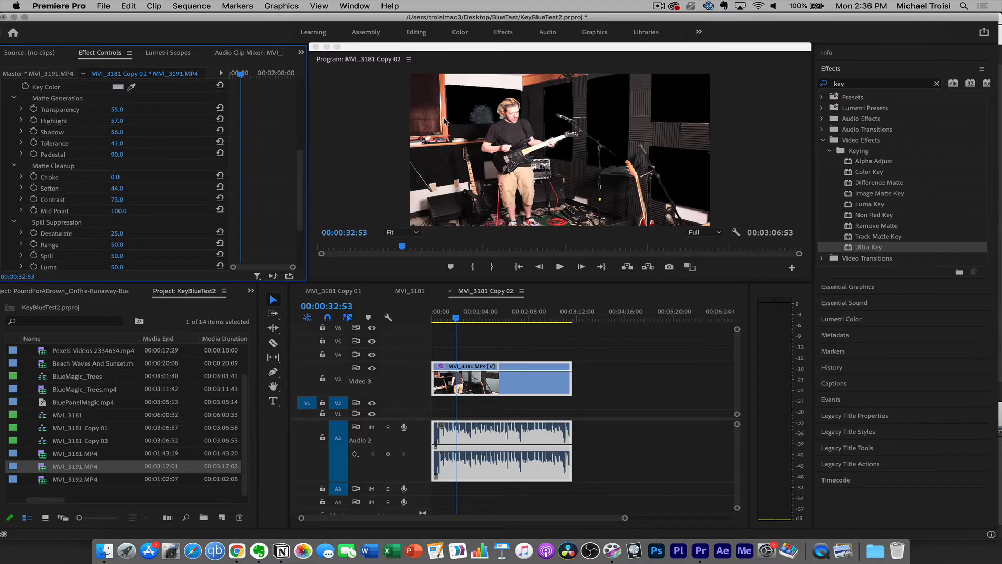
scroll(100, 168, "down", 3)
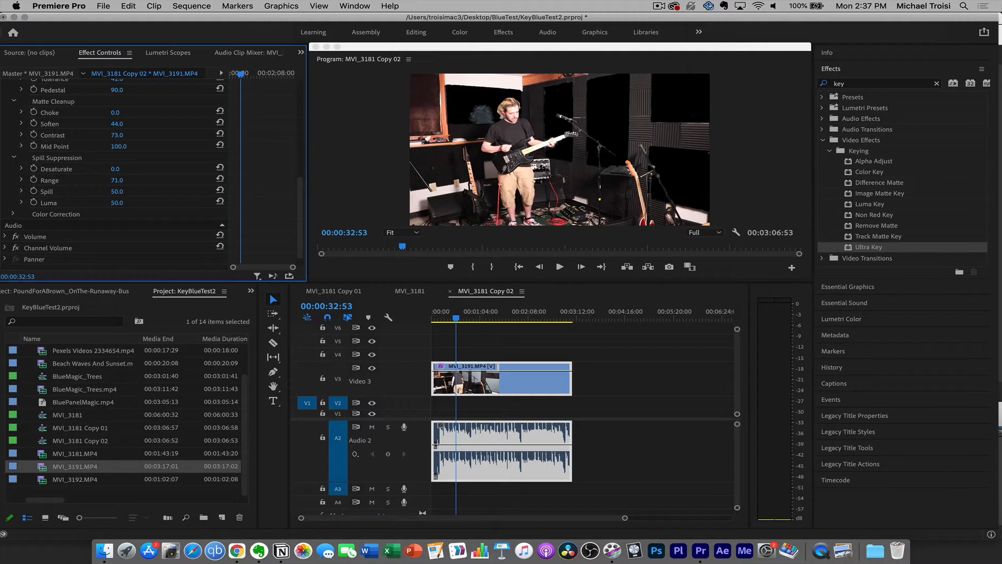
left_click_drag(117, 180, 112, 180)
left_click_drag(118, 191, 118, 191)
Step: Place Pexels Videos 1448735.mp4 on V2 beneath the keyed guitar clip and view the composite at the start of the background clip, 00:00:51:14
scroll(57, 409, "up", 3)
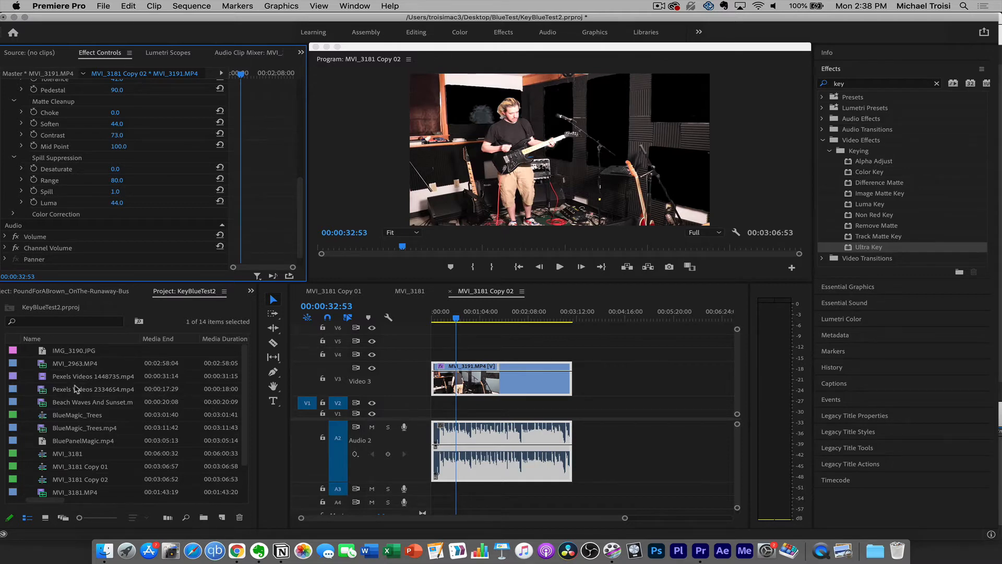
left_click_drag(68, 372, 481, 403)
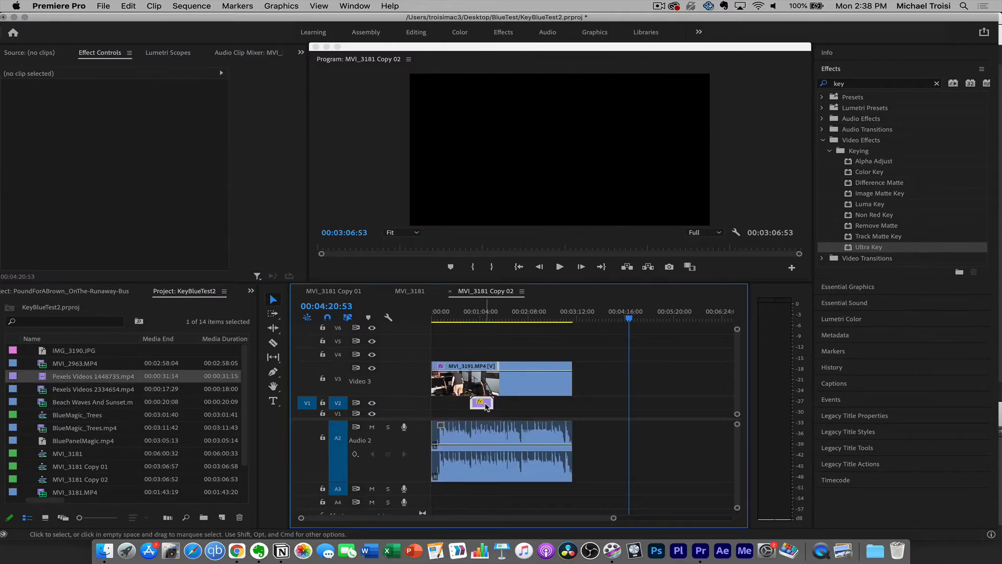
left_click(473, 319)
left_click_drag(474, 320, 471, 322)
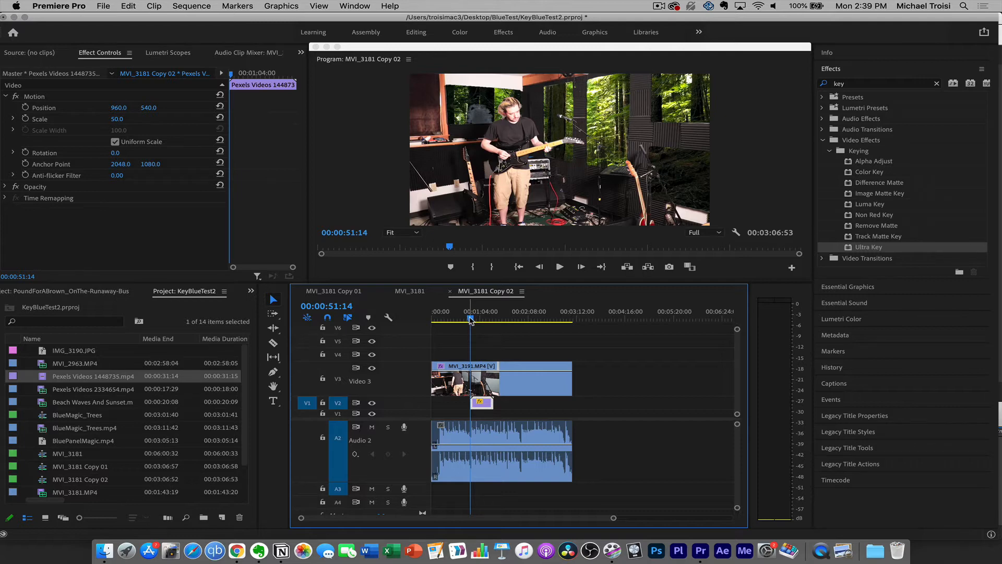
Step: Duplicate the forest clip on V2 directly after the first one
left_click(511, 406)
left_click(481, 402)
left_click_drag(486, 316, 494, 318)
key("Right")
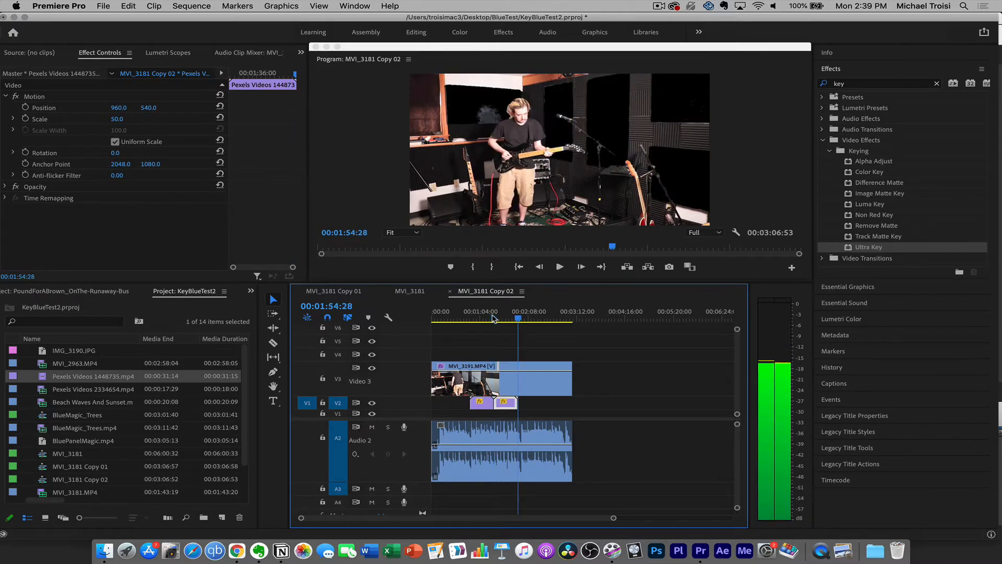
Step: Reverse the speed of the second forest clip and play across the cut between the two copies
right_click(498, 401)
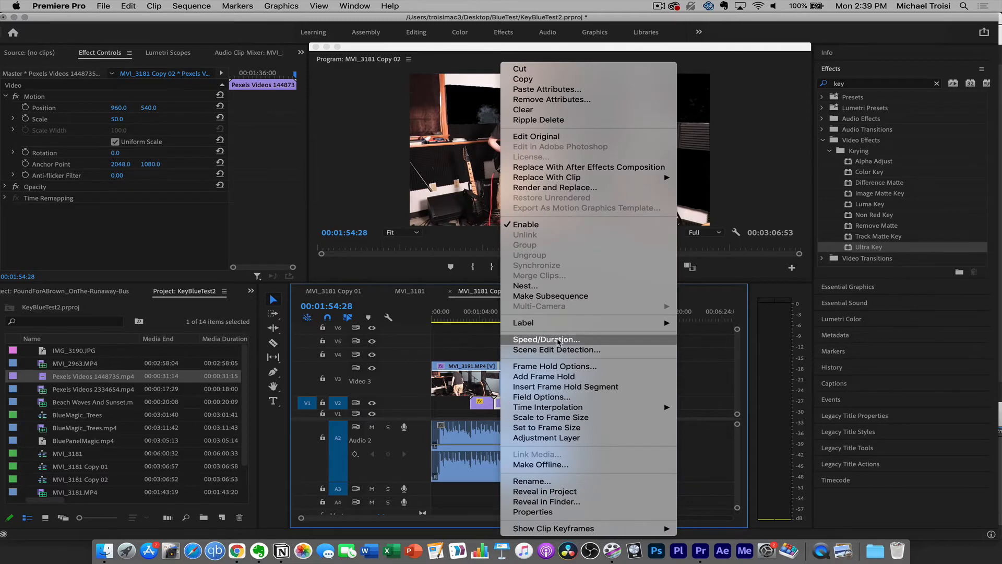
left_click(547, 339)
left_click(443, 279)
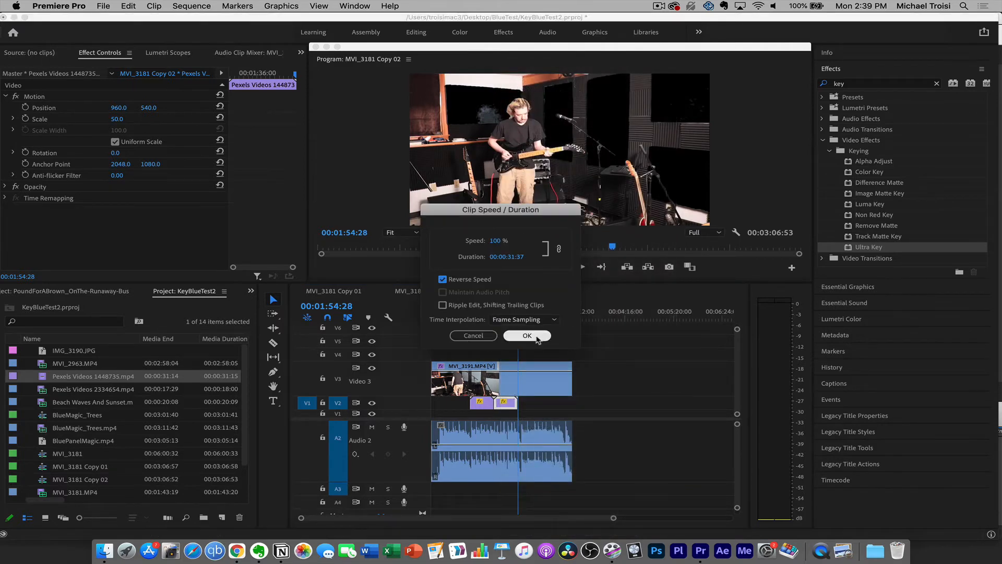
left_click(527, 336)
mouse_move(482, 320)
left_mouse_down()
mouse_move(505, 317)
mouse_move(488, 318)
left_mouse_up()
key("space")
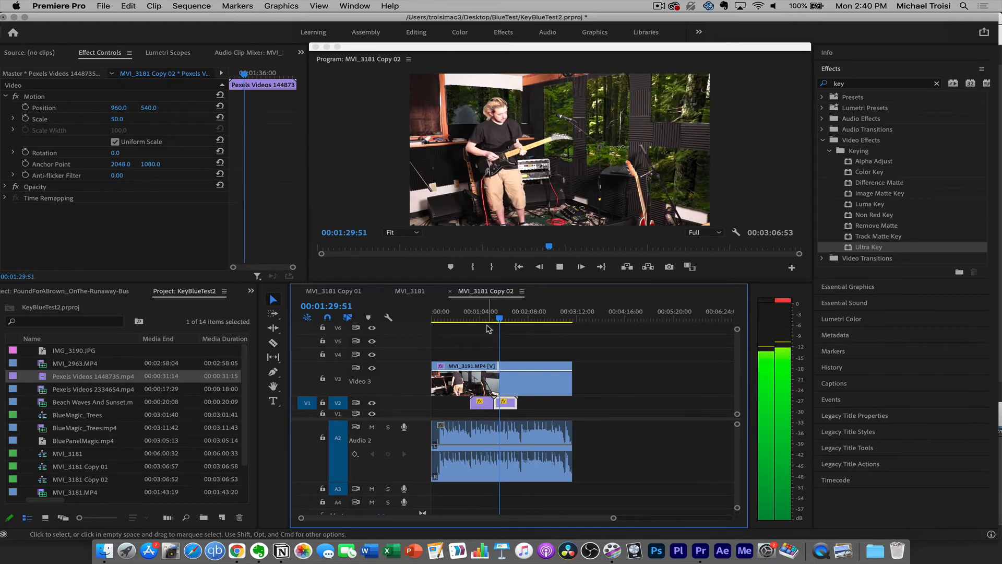
key("space")
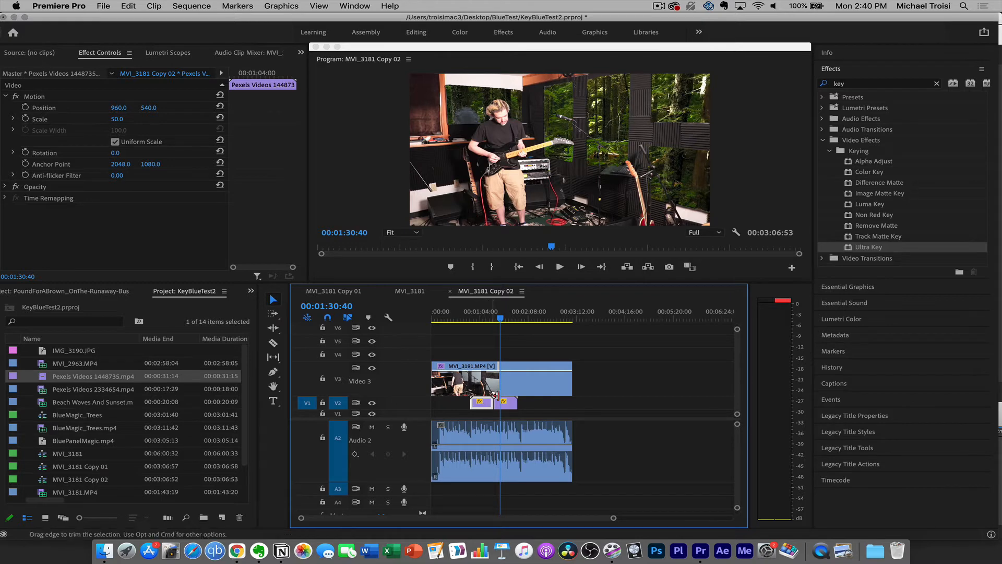
Step: Add a third, forward-playing forest clip on V2 right after the reversed copy and play across their cut
left_click(517, 319)
key("space")
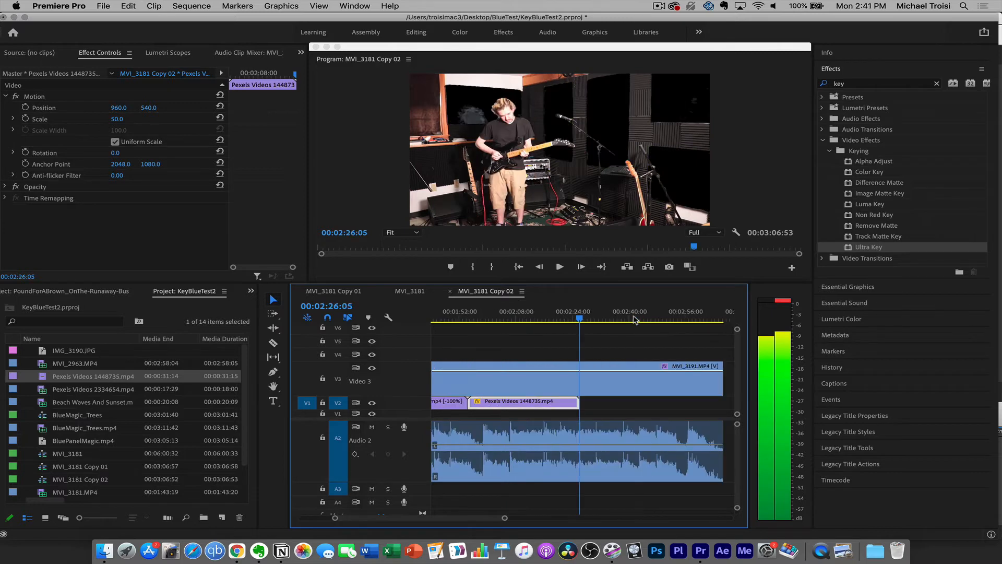
key("minus")
left_click(494, 319)
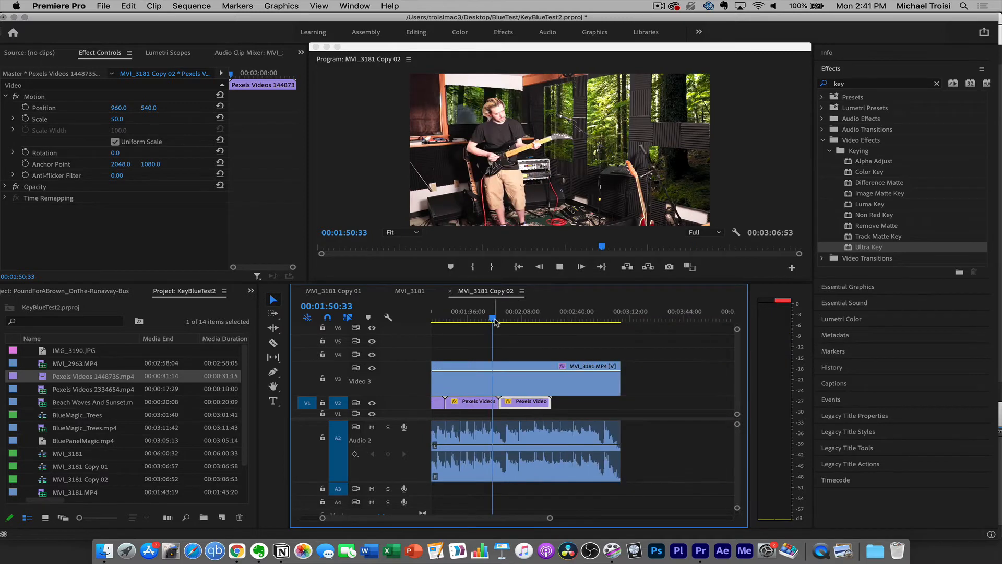
key("space")
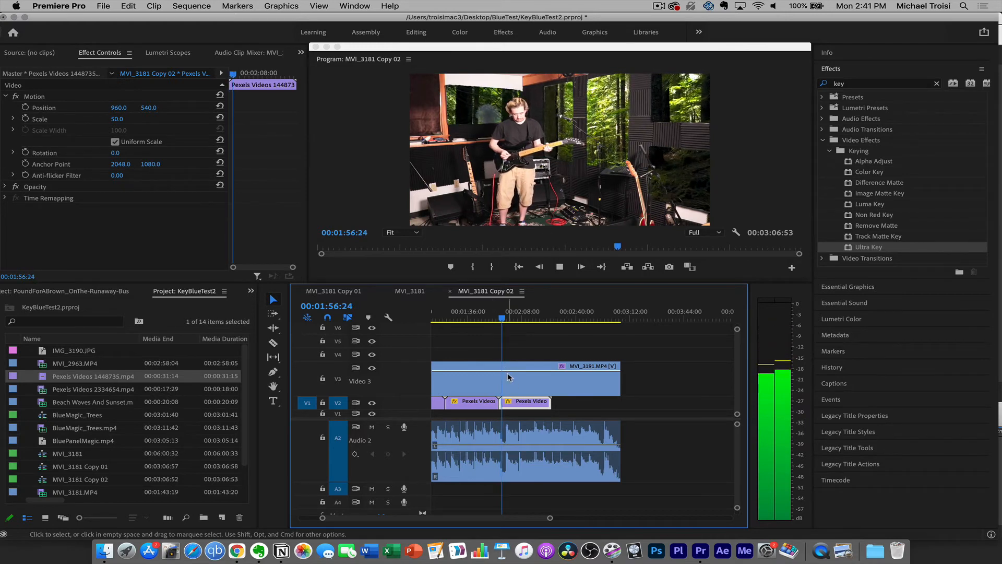
key("space")
Step: Place Pexels Videos 2334654.mp4 on V2 in the empty area past the end of the guitar clip and play it
key("minus")
key("minus")
key("minus")
key("minus")
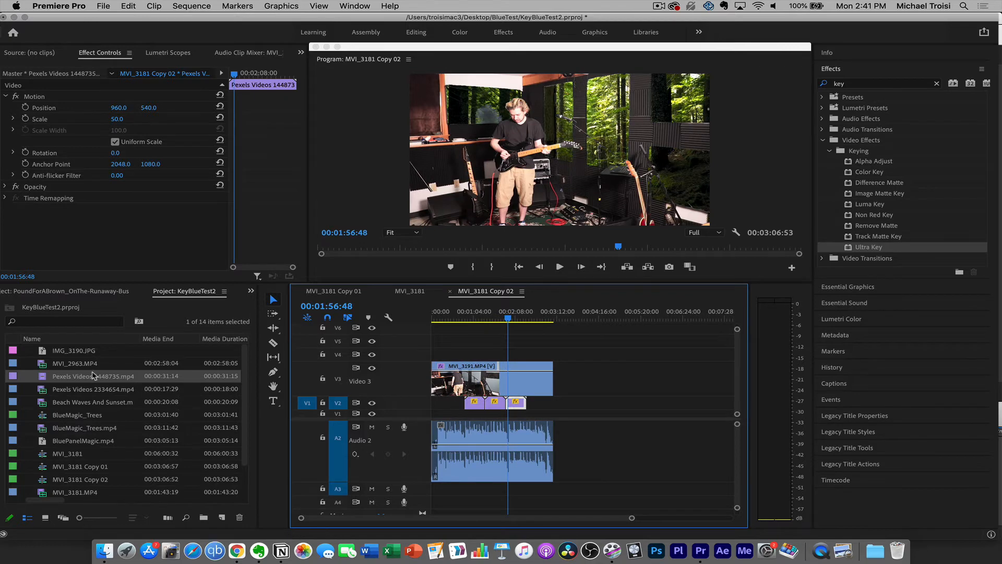
left_click(82, 389)
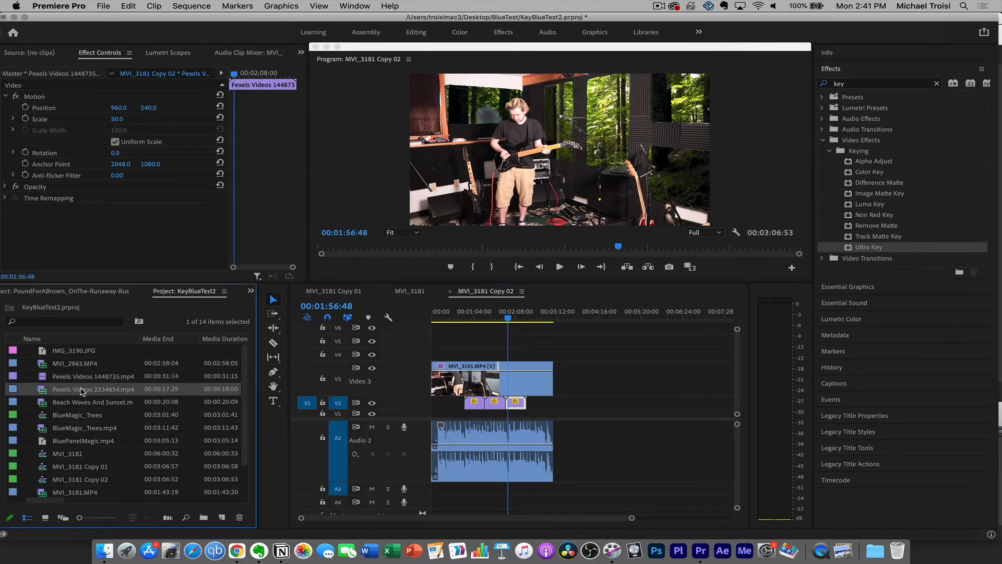
left_click_drag(82, 389, 593, 404)
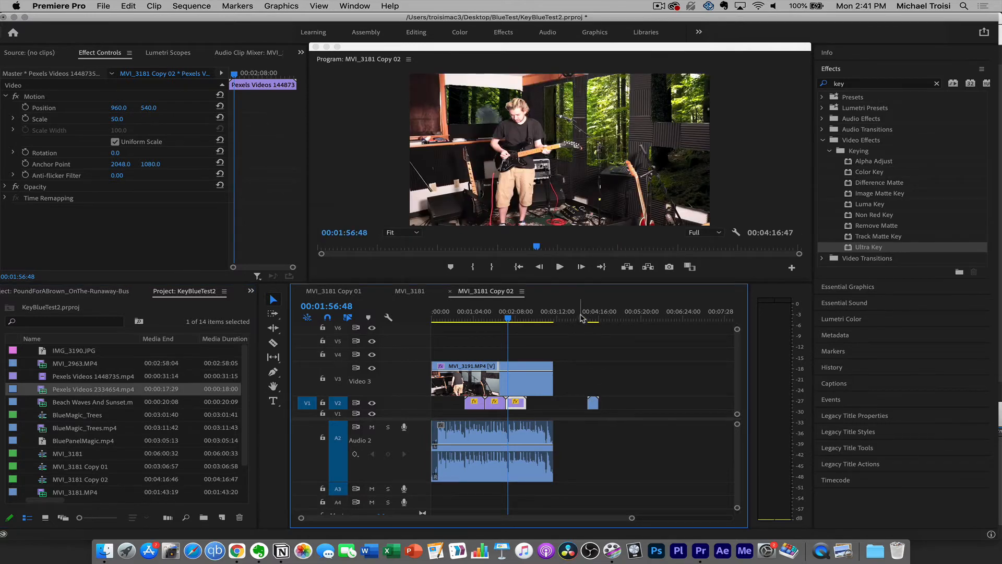
left_click_drag(579, 319, 592, 319)
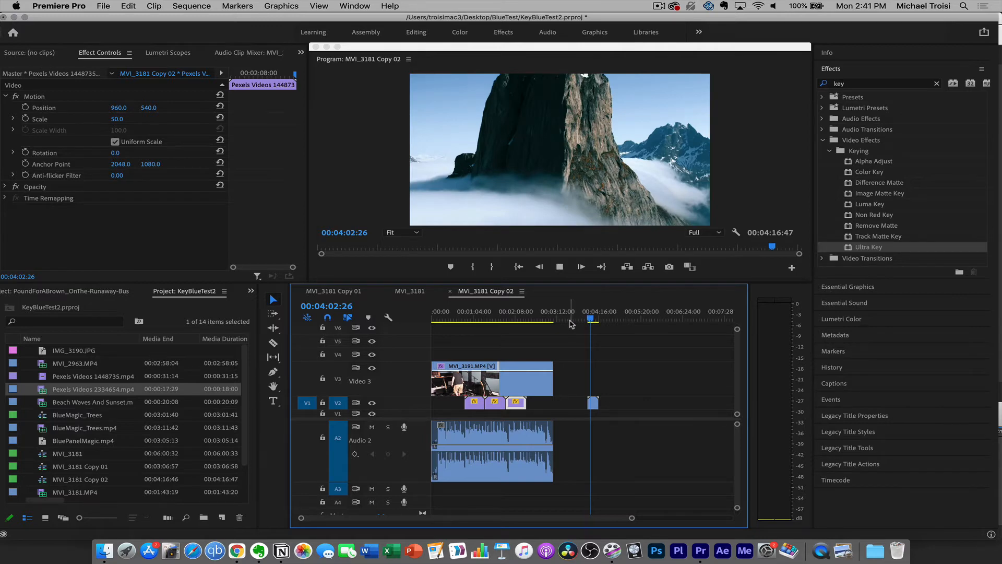
key("space")
key("space")
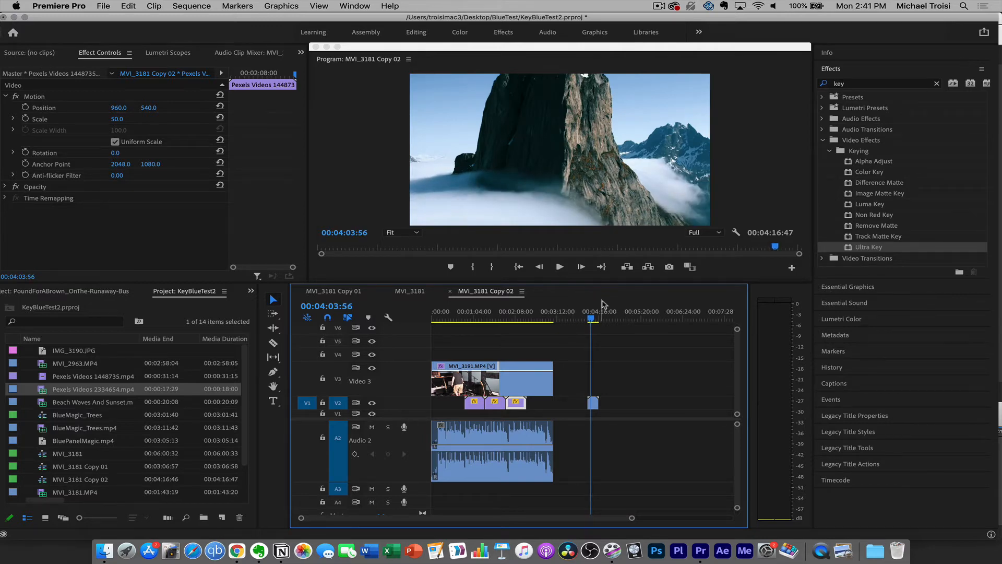
Step: Set the mountain clip to Scale 51 and Position 971.5, 536.2, and place two copies end to end after the forest clips on V2
left_click(593, 403)
left_click_drag(120, 121, 97, 121)
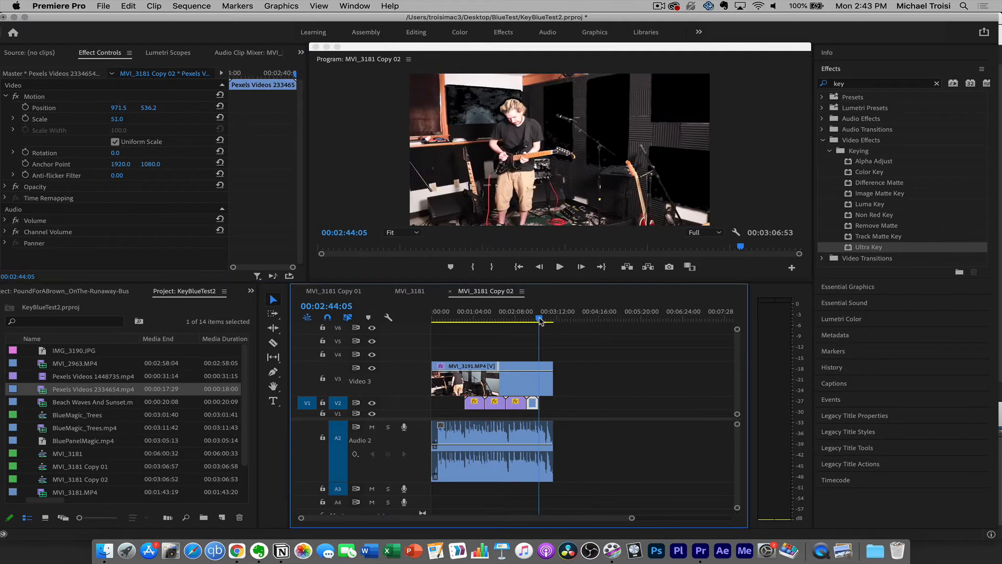
left_click(550, 318)
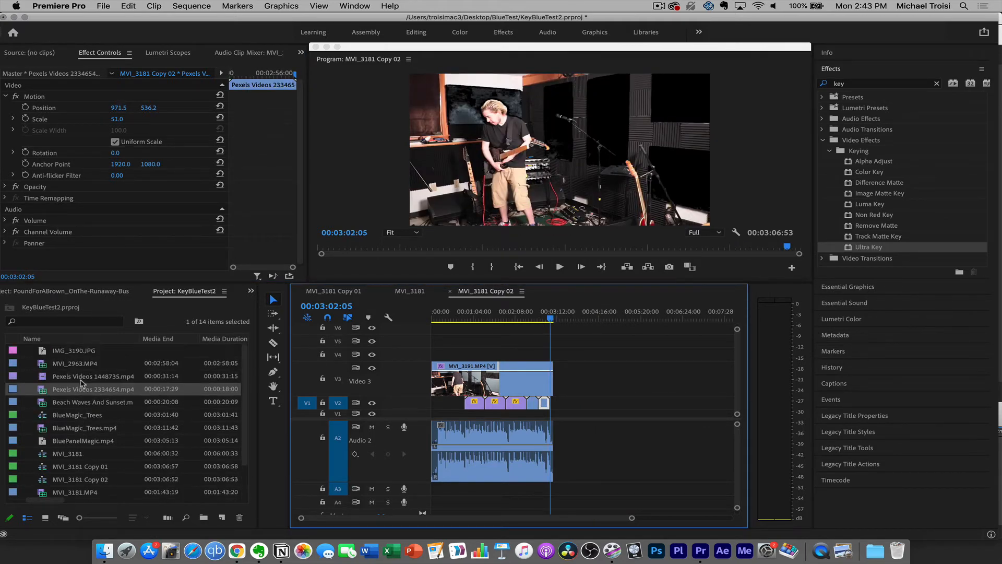
Step: Place Beach Waves And Sunset.mp4 on V2 directly before the first forest clip and play the composite
left_click(73, 404)
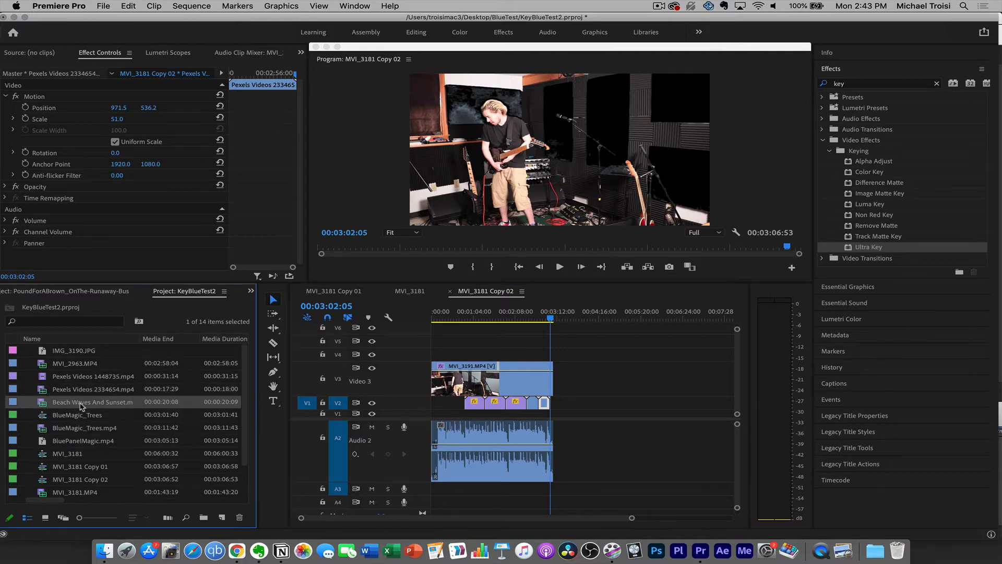
scroll(438, 427, "up", 5)
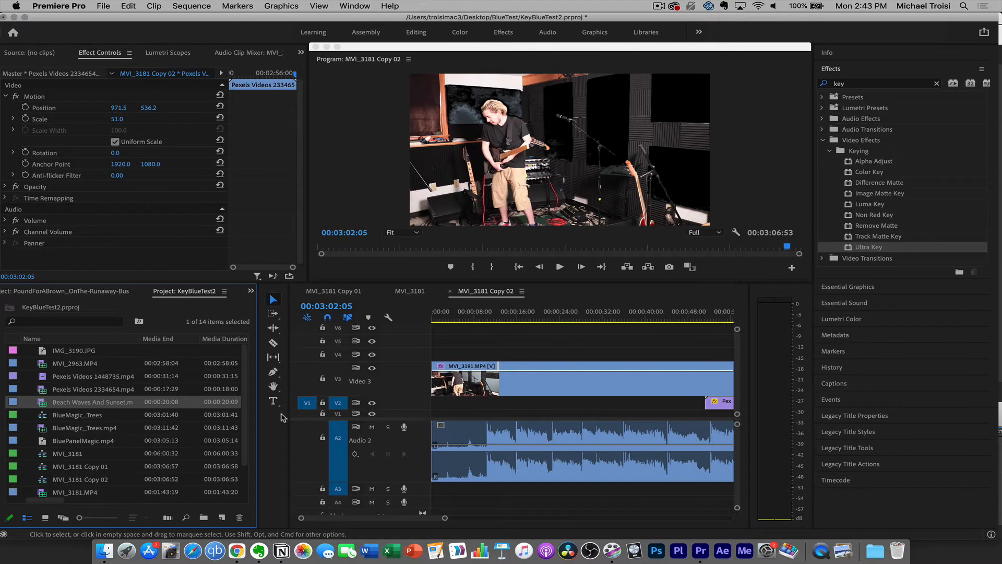
left_click_drag(95, 408, 600, 409)
key("space")
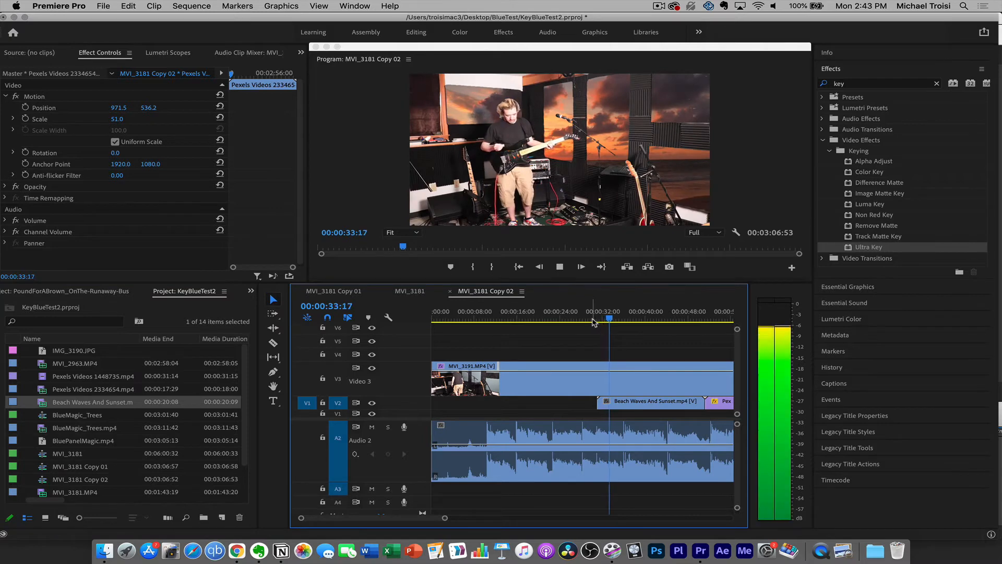
key("space")
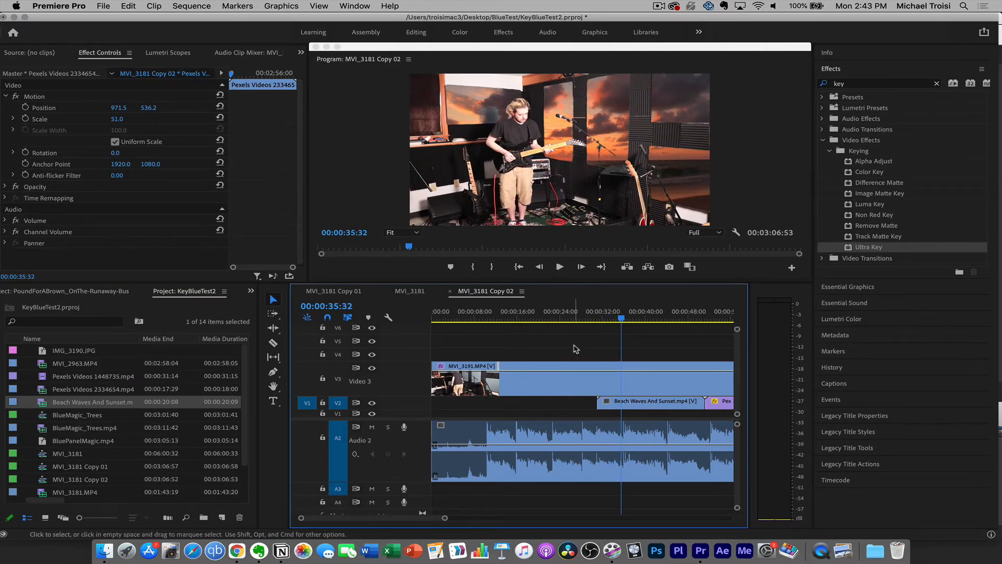
Step: Lock track V2 and delete the audio of Beach Waves And Sunset.mp4 from track A1
left_click(635, 400)
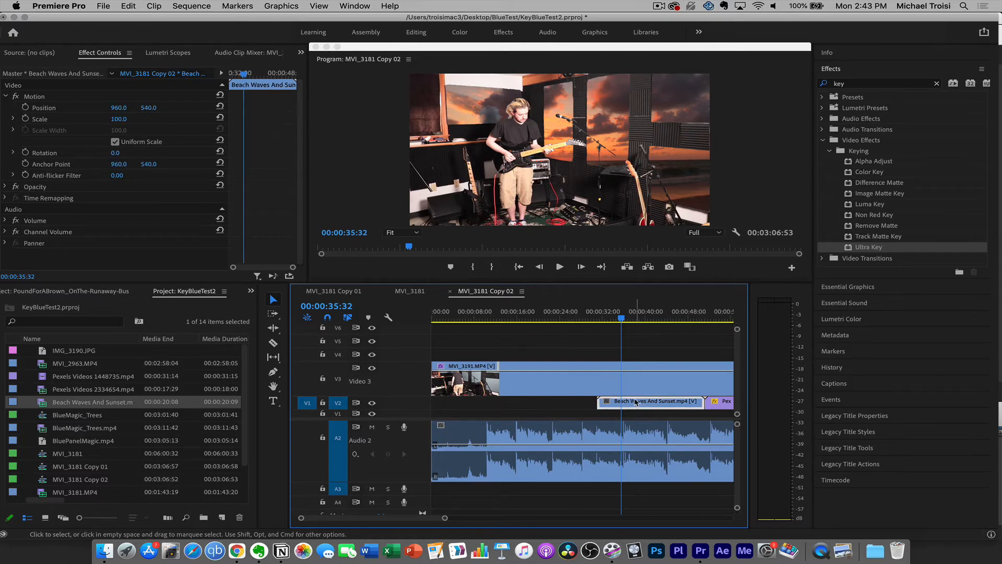
left_click_drag(636, 402, 617, 489)
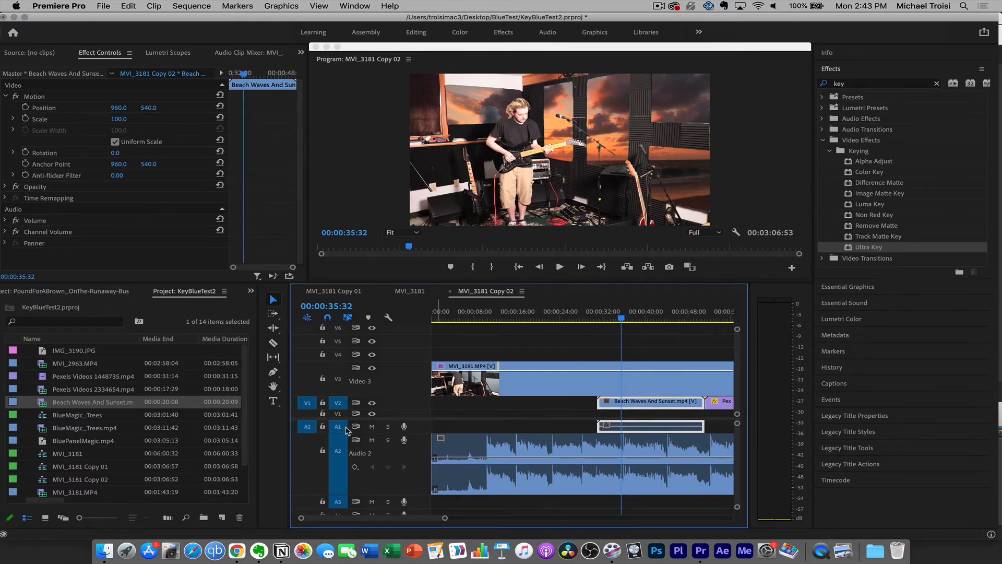
left_click(323, 402)
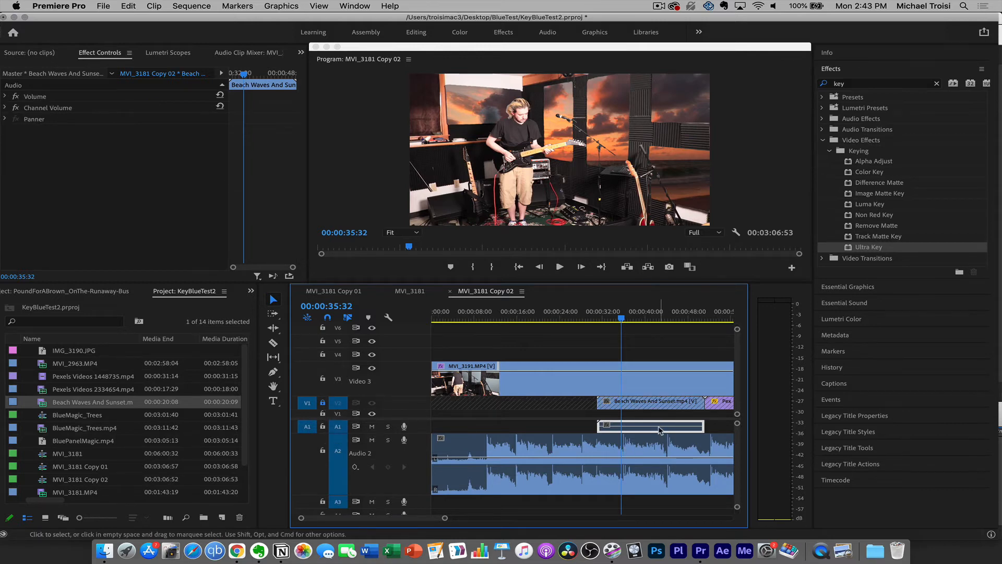
key("Delete")
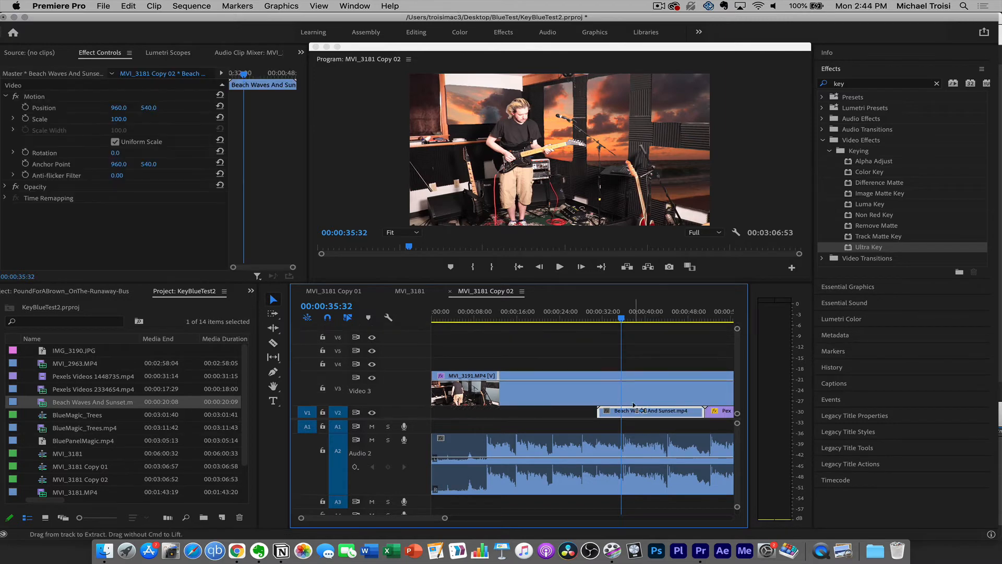
Step: Paste a second copy of the beach clip on V2 and place it directly before the first beach clip
left_click_drag(573, 320, 456, 321)
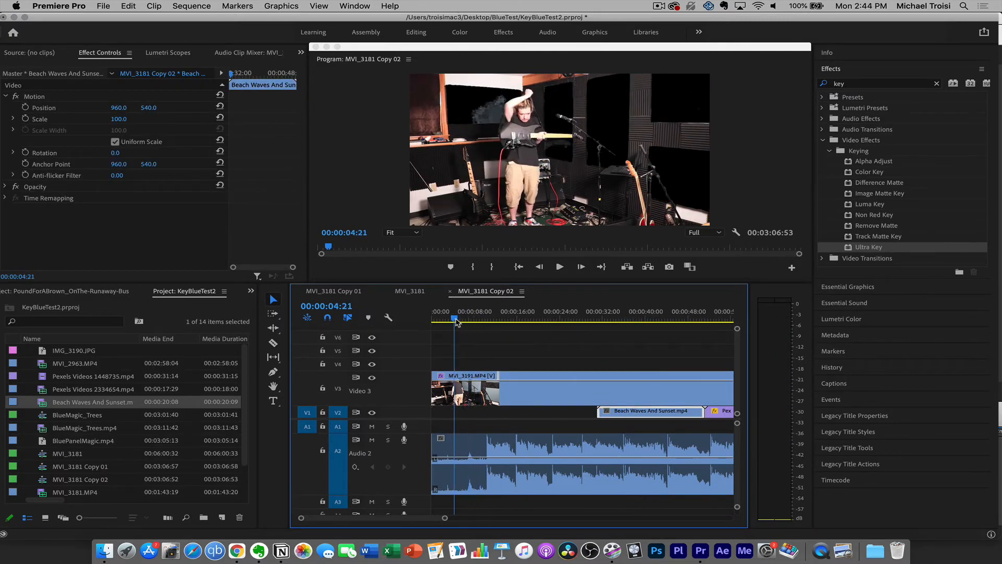
key("super+v")
left_click_drag(513, 412, 545, 416)
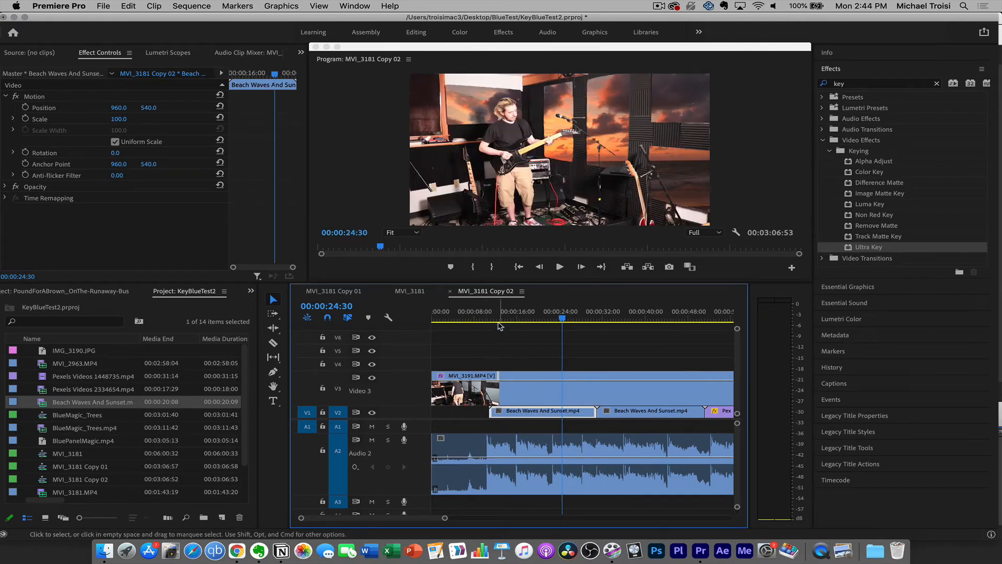
Step: Play the opening with track V2 hidden and split the guitar clip MVI_3191.MP4 at 00:00:12:21
left_click_drag(490, 312, 425, 310)
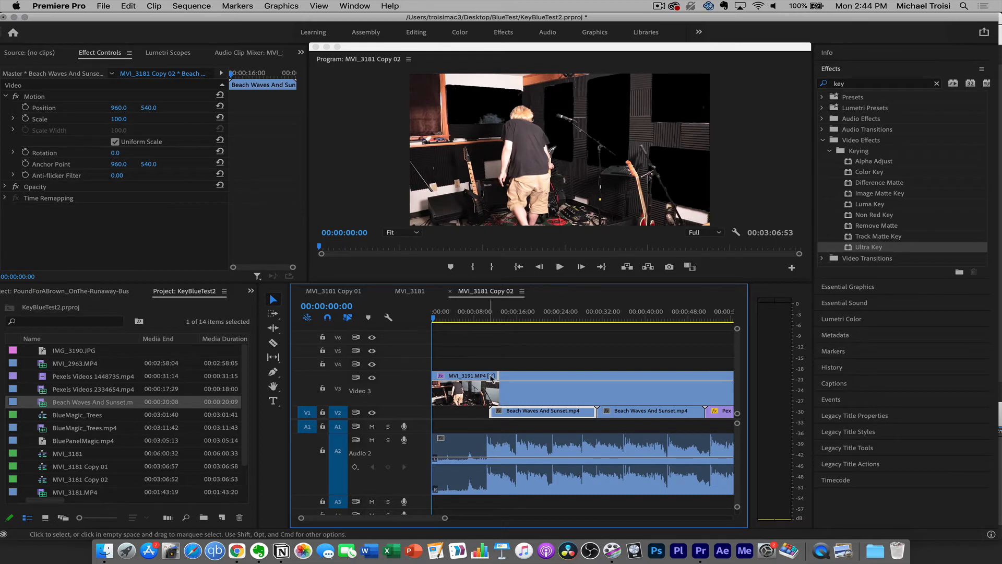
left_click_drag(433, 320, 464, 323)
key("space")
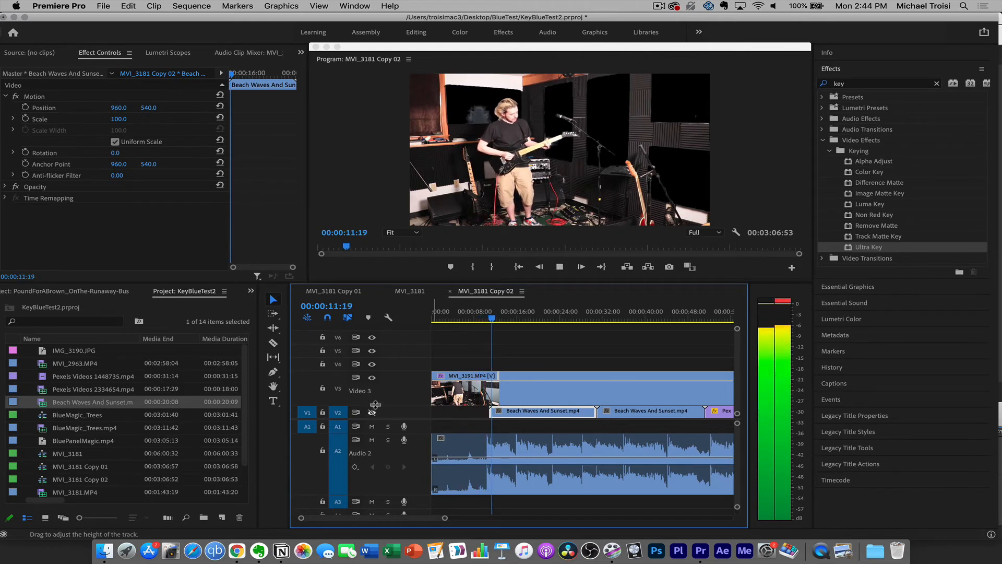
key("space")
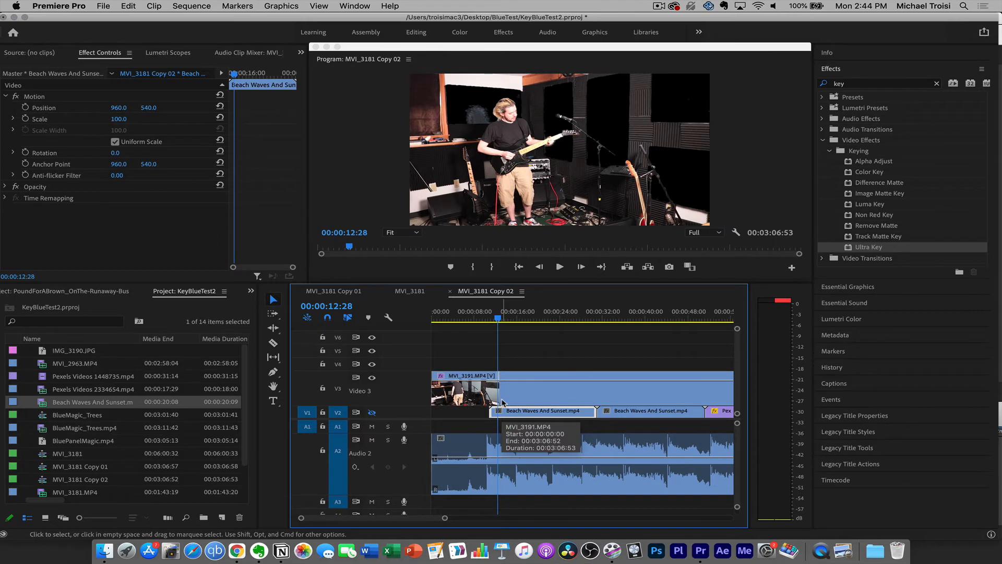
key("Left")
key("Left")
key("Left")
key("Left")
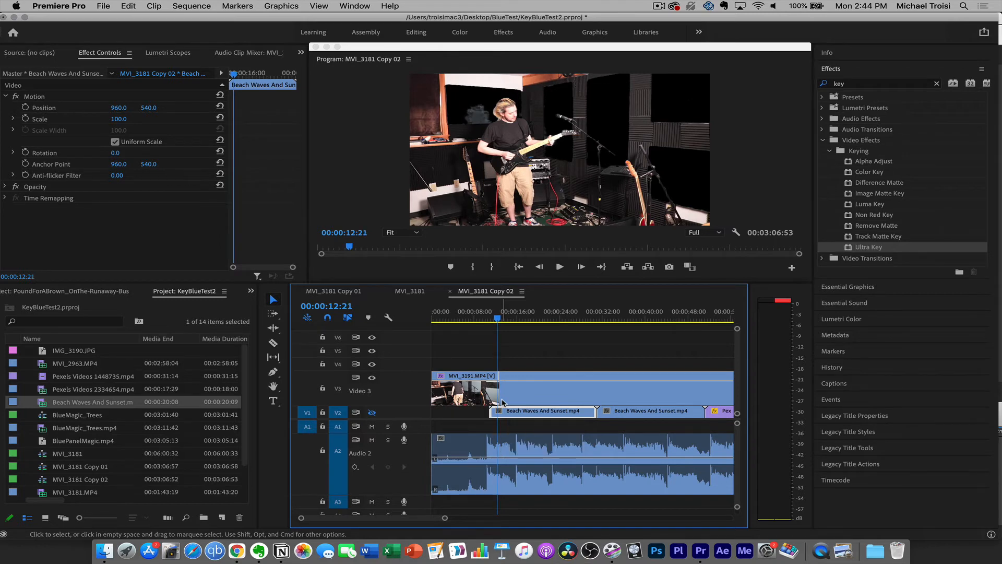
key("c")
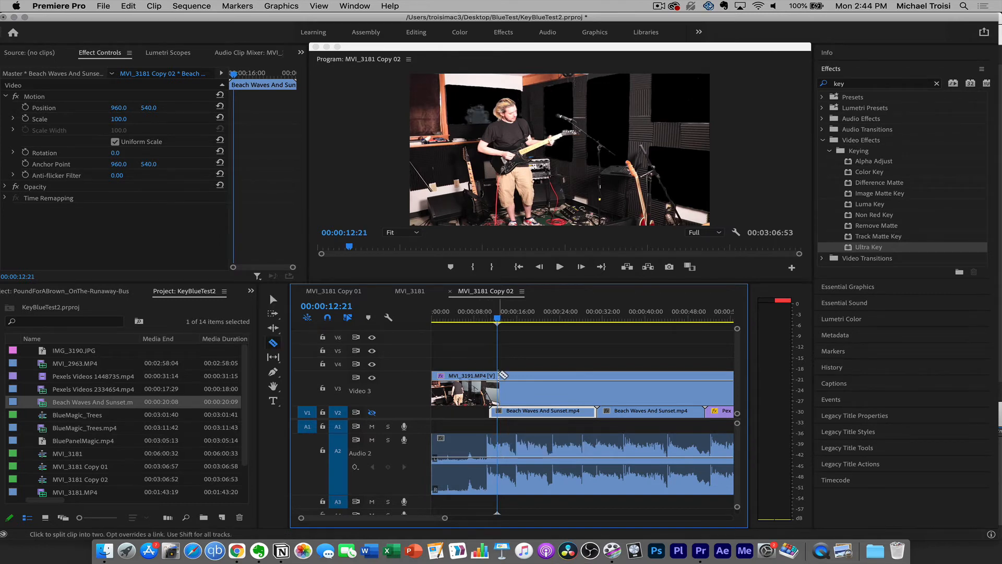
left_click(500, 375)
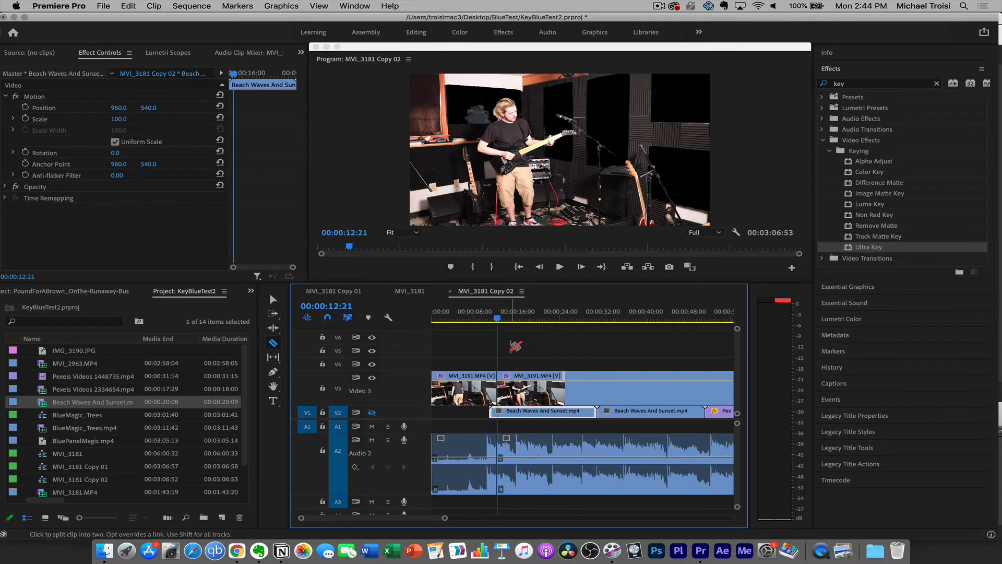
key("v")
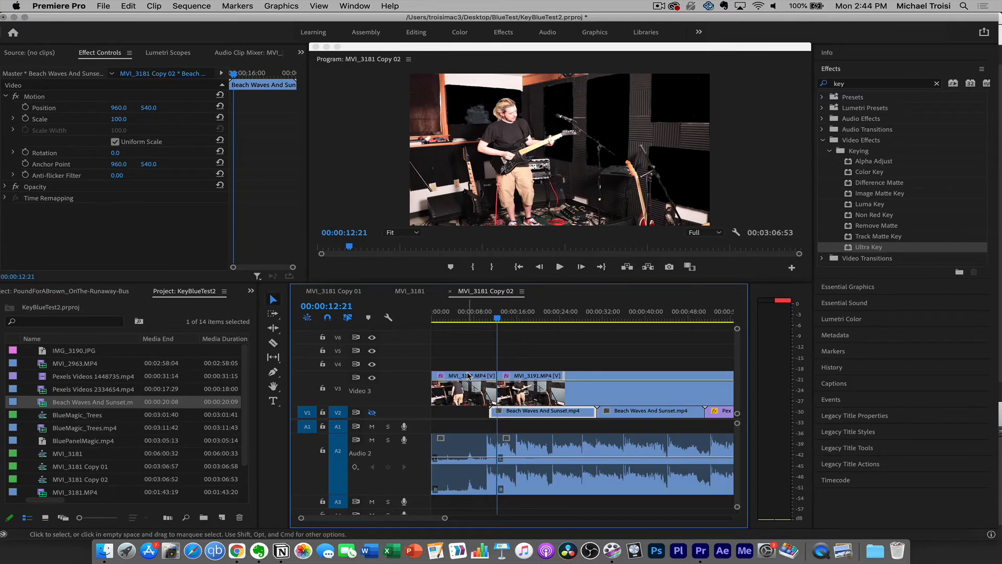
Step: Remove the Ultra Key effect from the opening segment of the guitar clip on V3
left_click(467, 388)
left_click(32, 208)
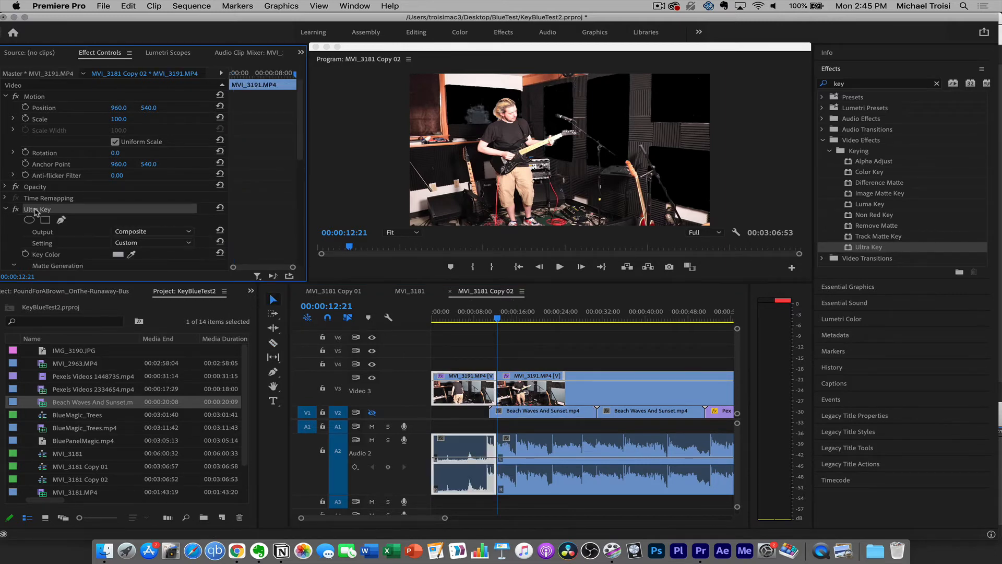
key("Delete")
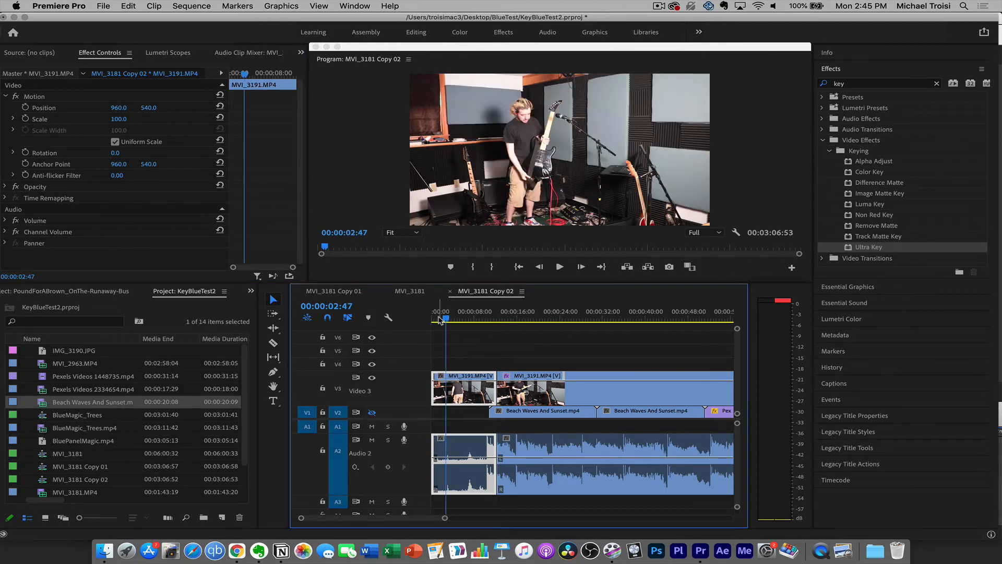
Step: Play the opening with V2 visible and trim the start of the first beach clip to the guitar clip's cut
left_click_drag(443, 316, 428, 320)
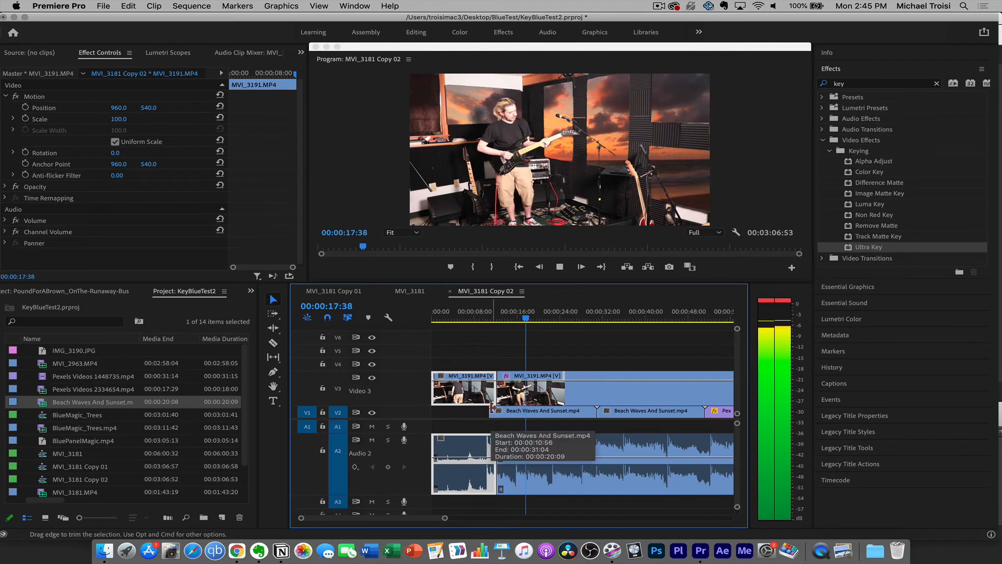
key("space")
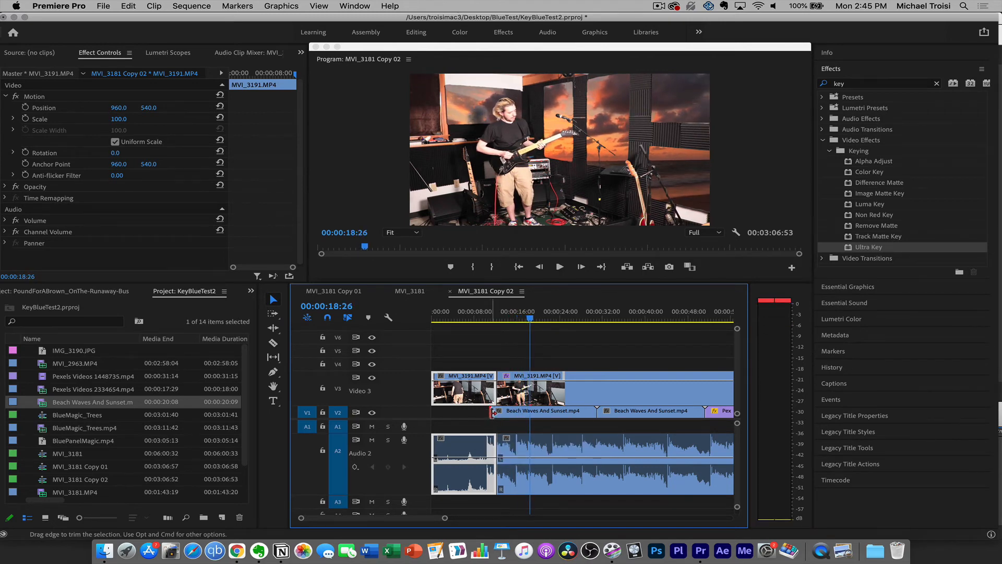
left_click_drag(493, 412, 499, 412)
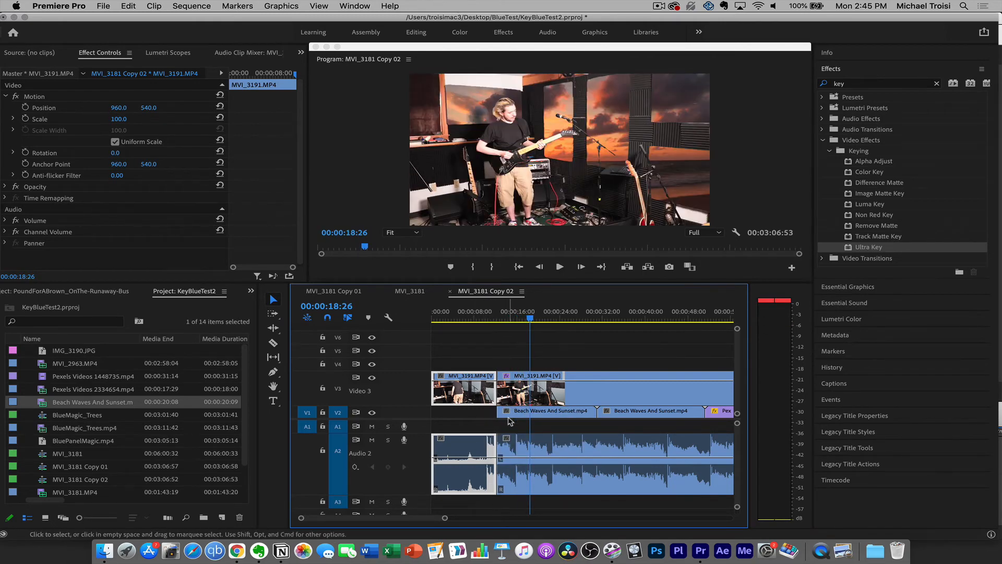
Step: Play the guitar clip near its end and split it at 00:02:53:54
key("backslash")
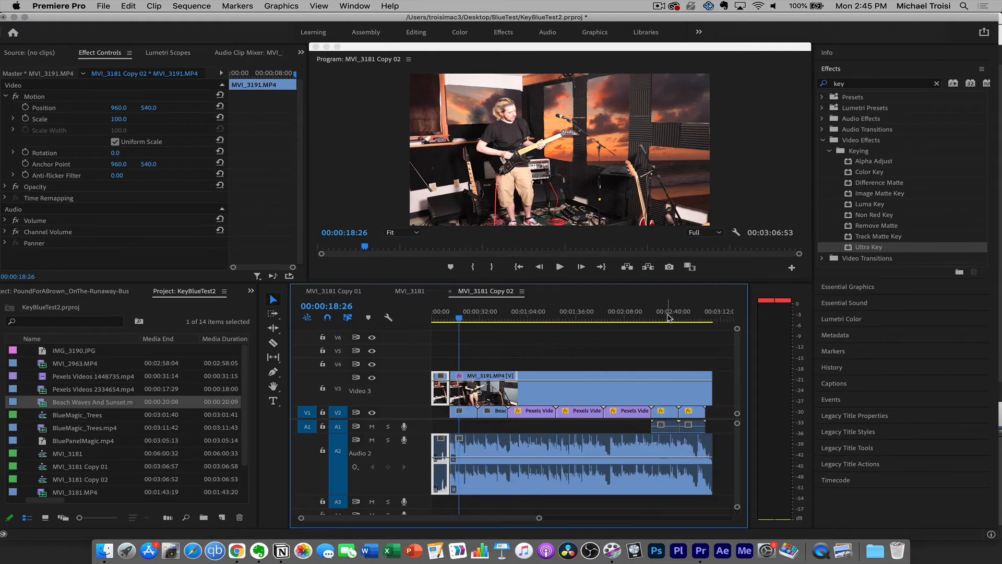
left_click_drag(667, 317, 695, 316)
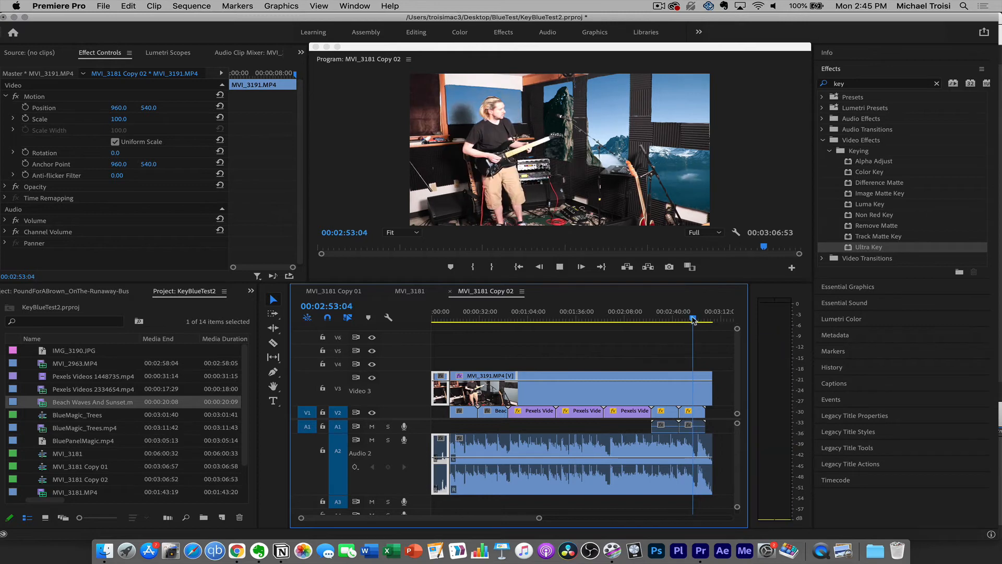
key("space")
key("space")
key("c")
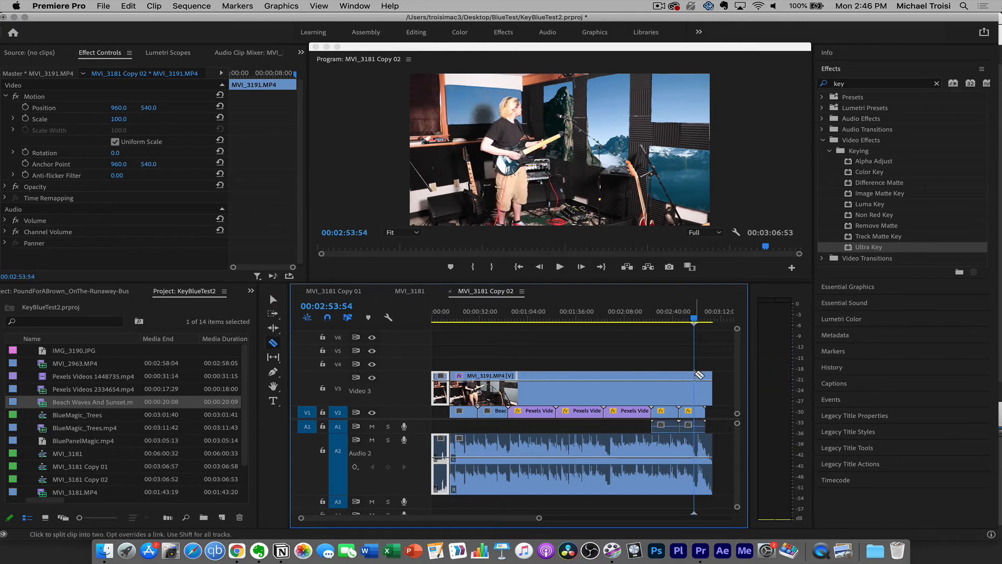
left_click(697, 376)
key("v")
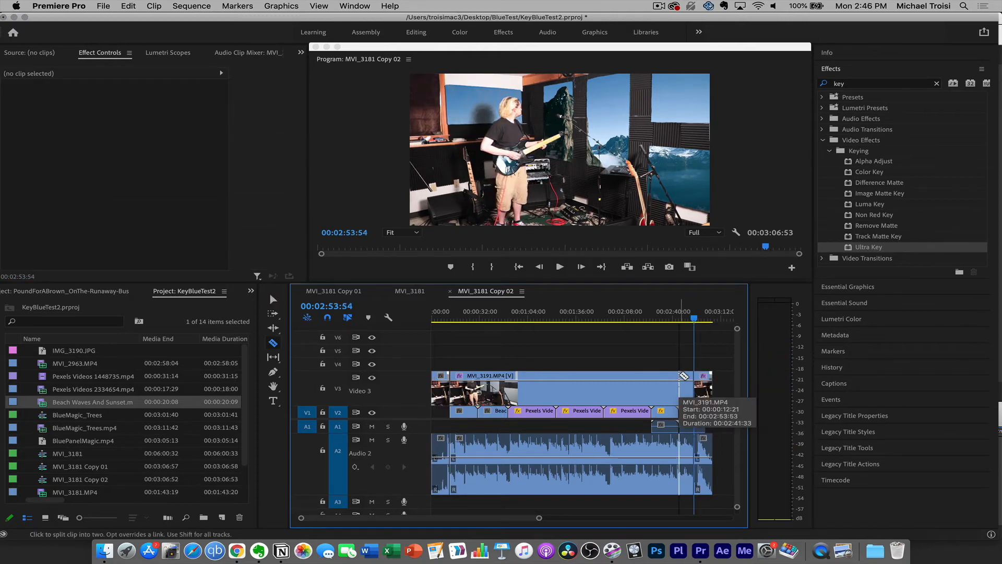
Step: Remove Ultra Key from the final segment of the guitar clip and play across the cut from 00:02:49:30
left_click(703, 392)
left_click(38, 209)
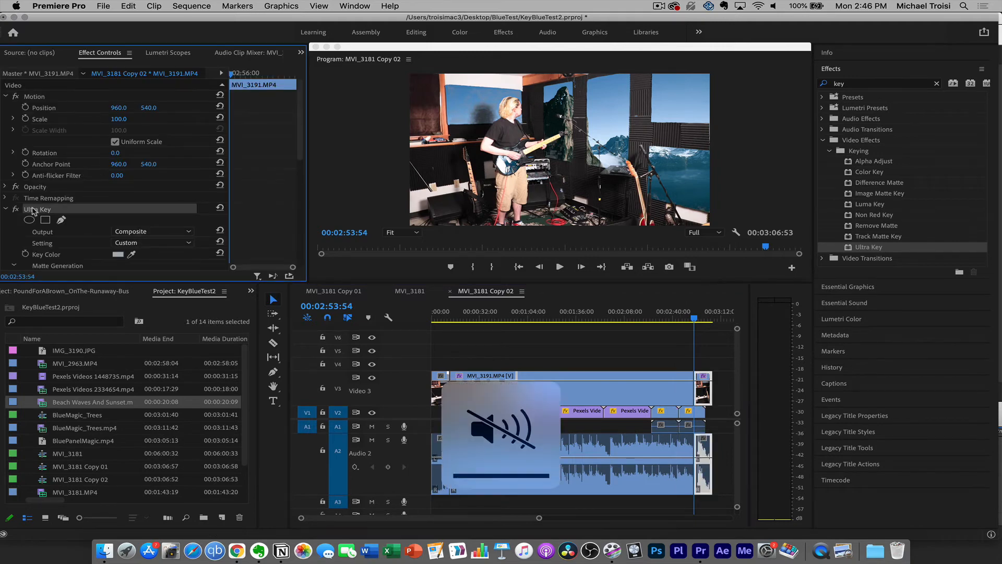
key("Delete")
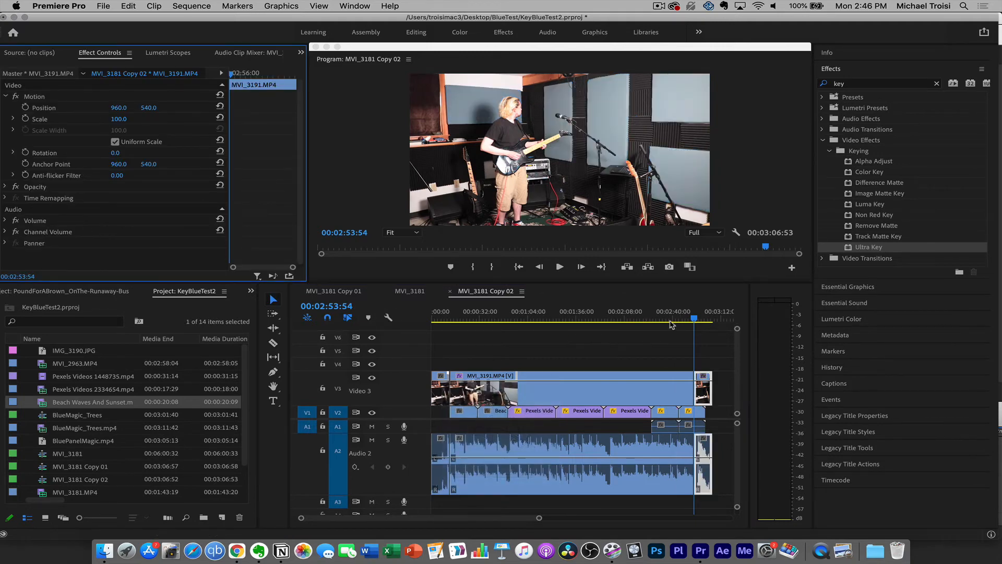
left_click(685, 318)
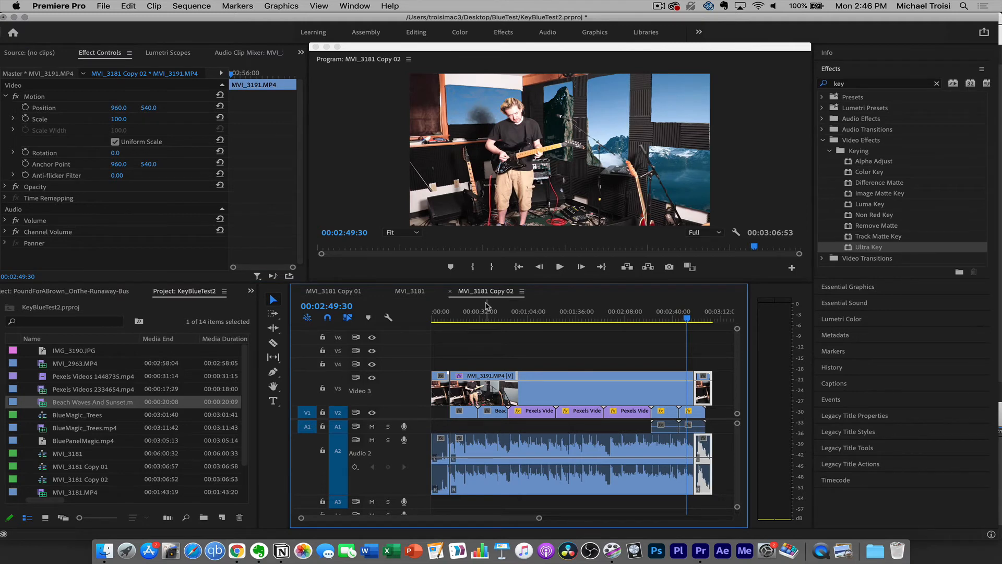
key("space")
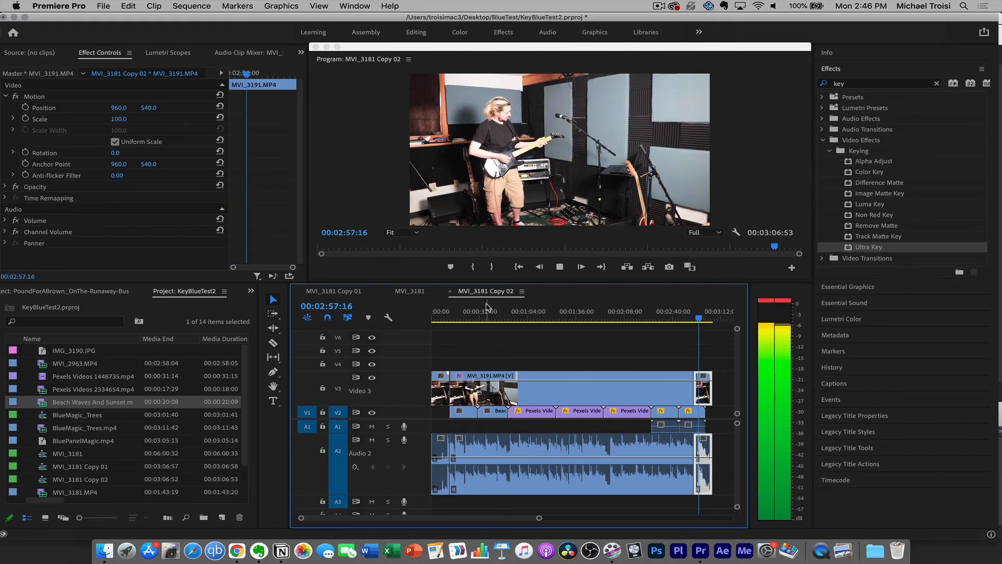
Step: Apply a Dip to Black transition to the end of the last guitar segment on V3 and play the fade-out
scroll(680, 421, "up", 5)
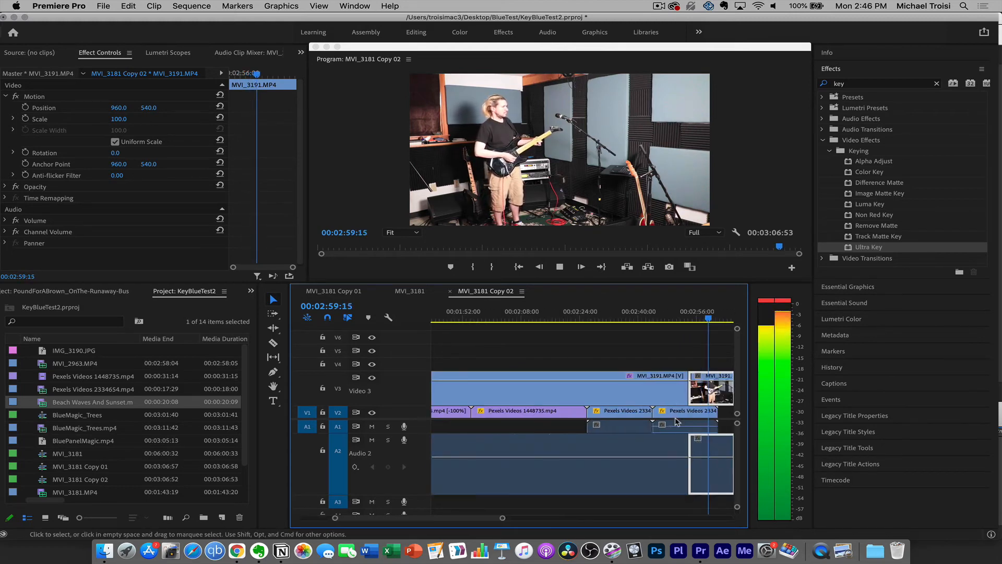
scroll(675, 423, "up", 4)
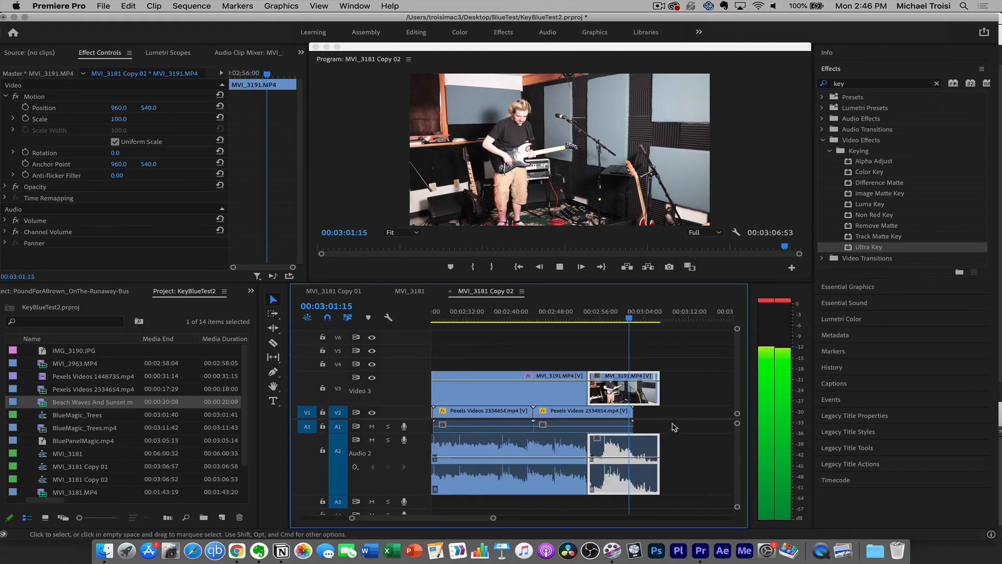
scroll(675, 427, "up", 3)
left_click(831, 85)
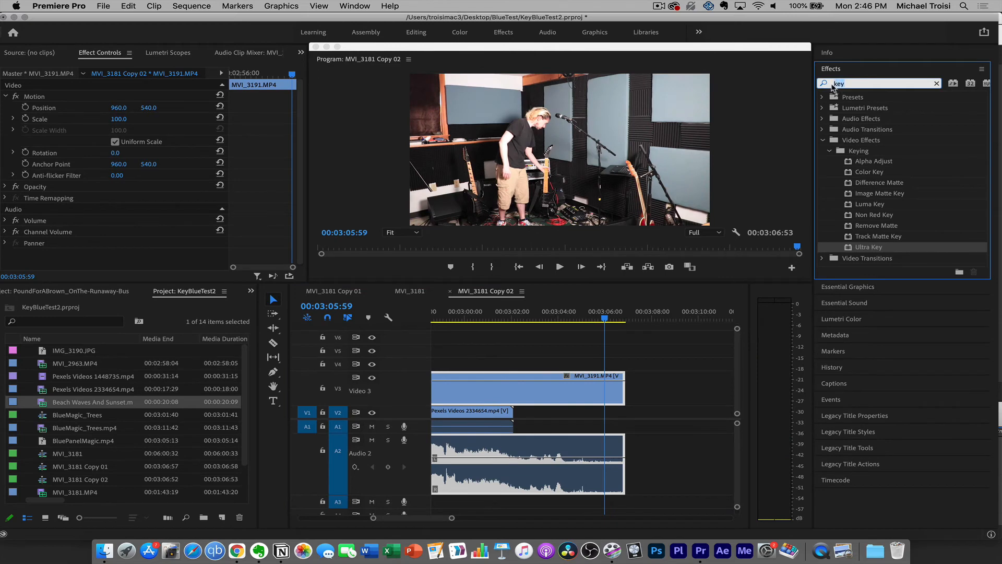
key("BackSpace")
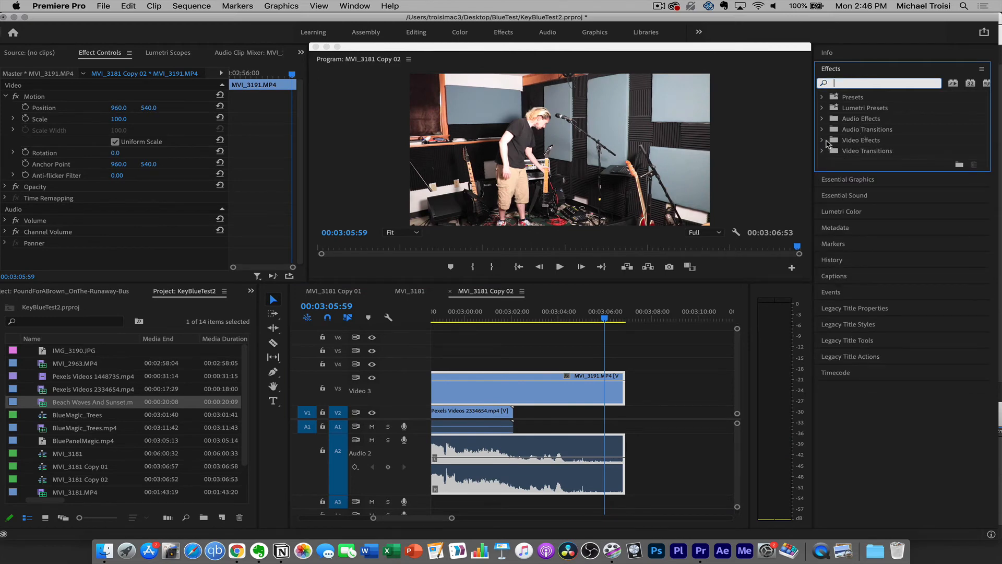
left_click(823, 152)
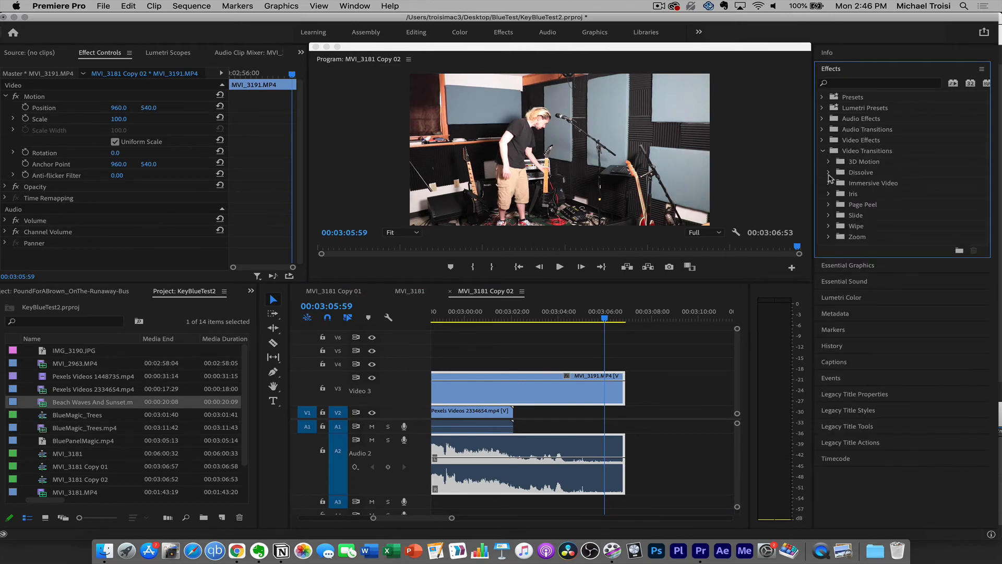
left_click(829, 173)
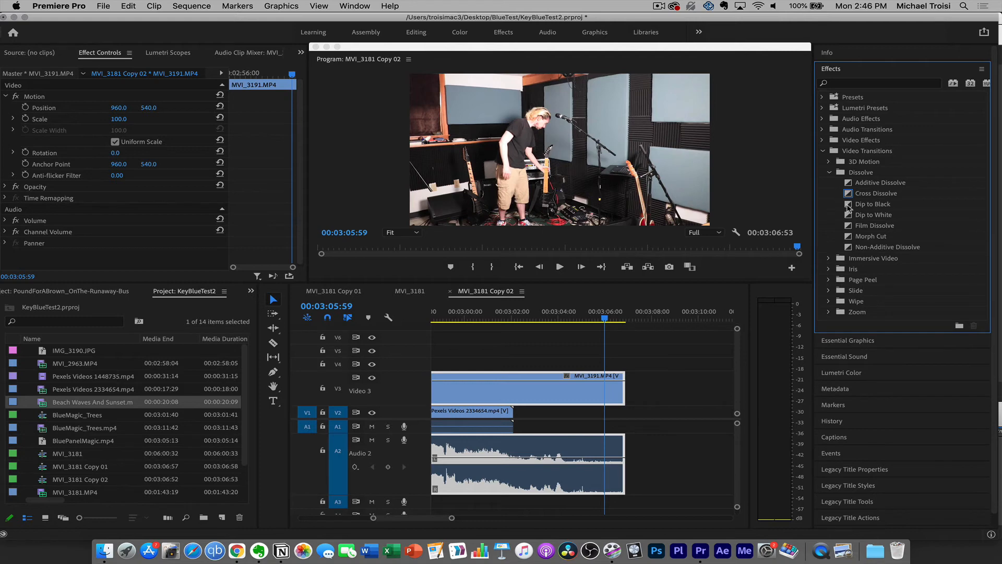
left_click_drag(848, 207, 598, 388)
left_click(573, 313)
key("space")
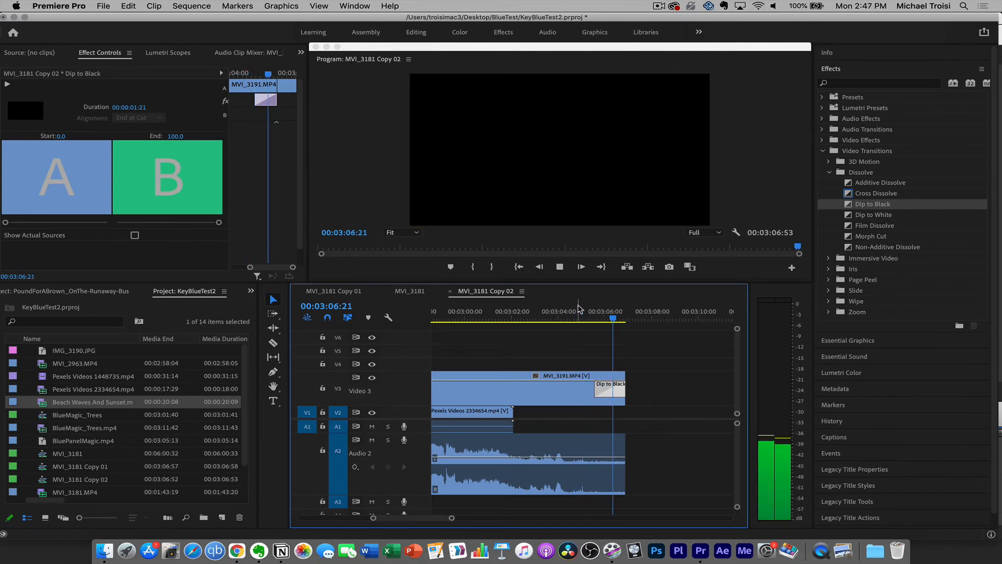
Step: Apply a Dip to Black transition to the start of the first guitar segment on V3 and play the fade-in
key("backslash")
left_click_drag(447, 317, 432, 319)
key("=")
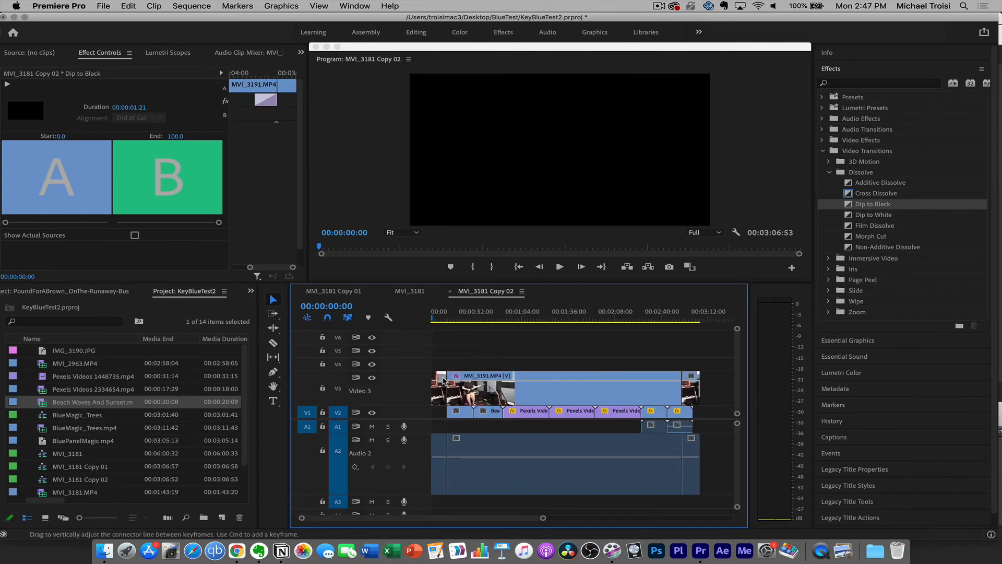
key("=")
key("=")
key("=")
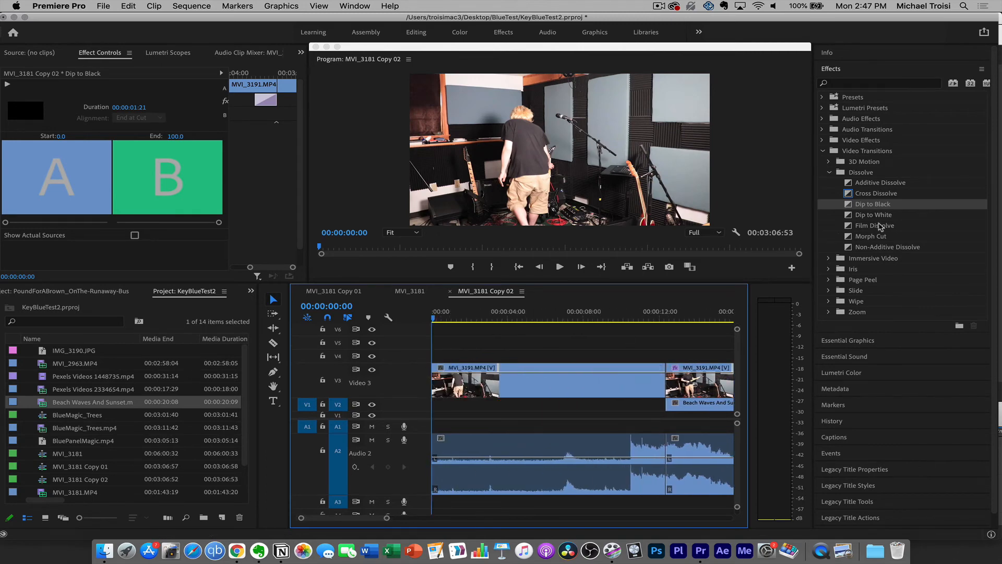
left_click_drag(850, 204, 440, 380)
key("space")
Step: Add an Exponential Fade lasting 00:00:05:50 to the start of the guitar audio on A2 and play the sequence from there
left_click(823, 152)
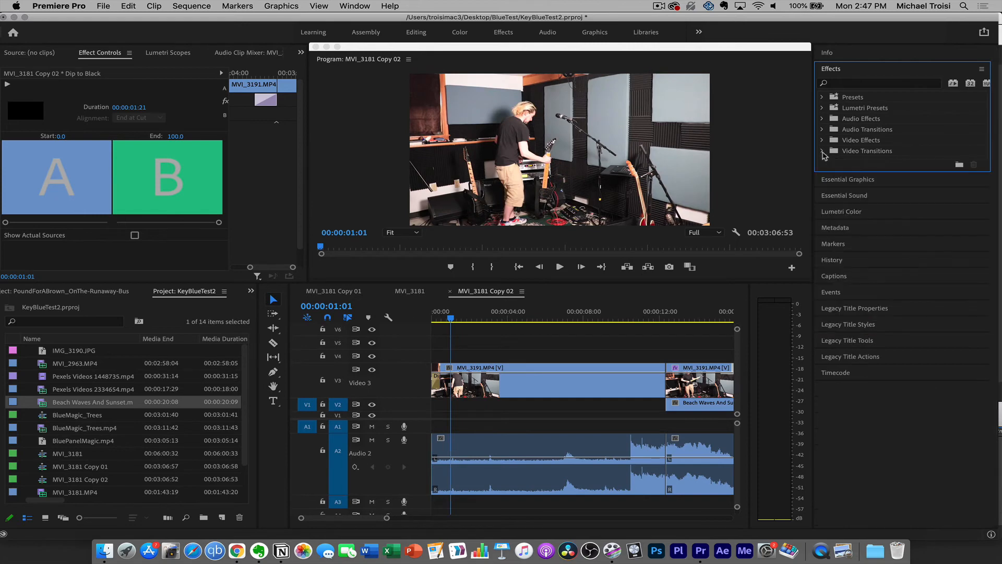
left_click(822, 119)
left_click(822, 120)
left_click(822, 130)
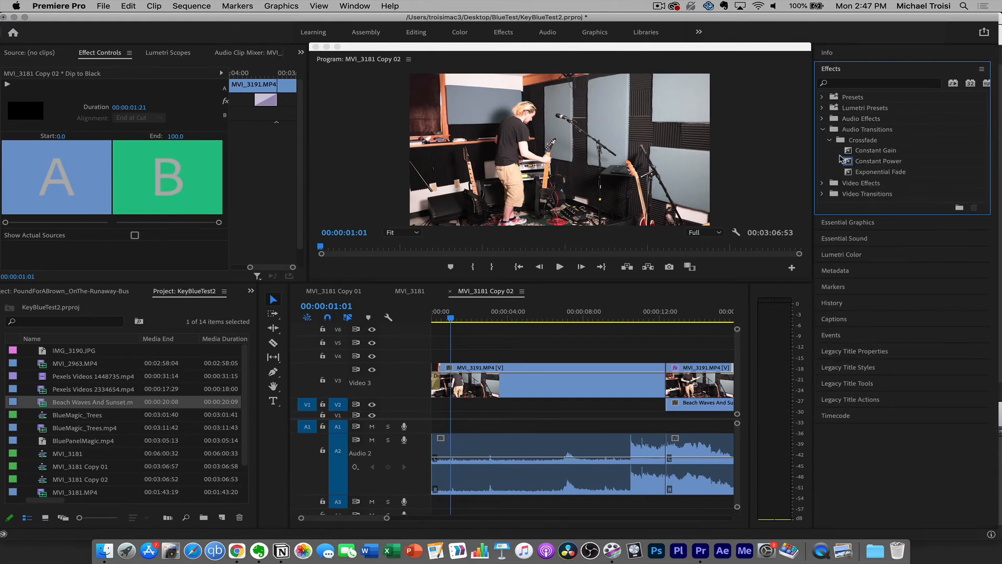
left_click_drag(851, 172, 539, 460)
left_click(506, 312)
key("space")
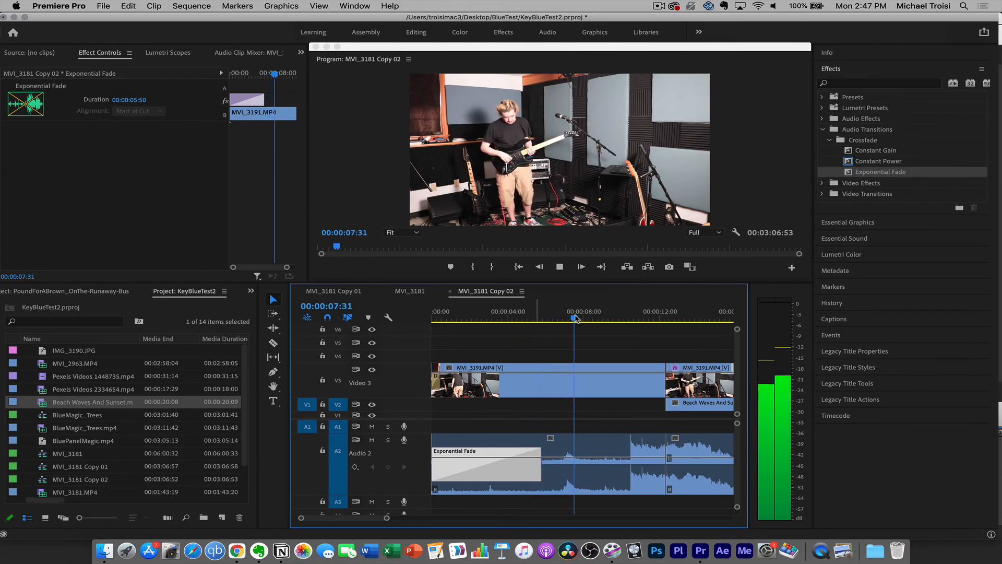
key("space")
Step: With track V2 locked, delete the audio of both Pexels Videos 2334654.mp4 mountain clips from track A1
scroll(544, 445, "right", 20)
scroll(541, 443, "down", 4)
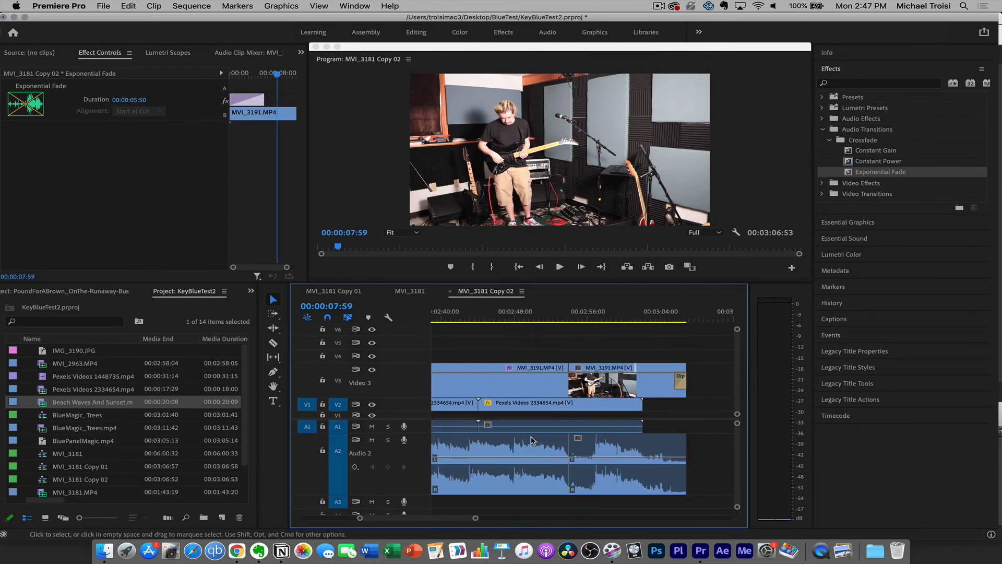
scroll(529, 438, "down", 2)
left_click(485, 425)
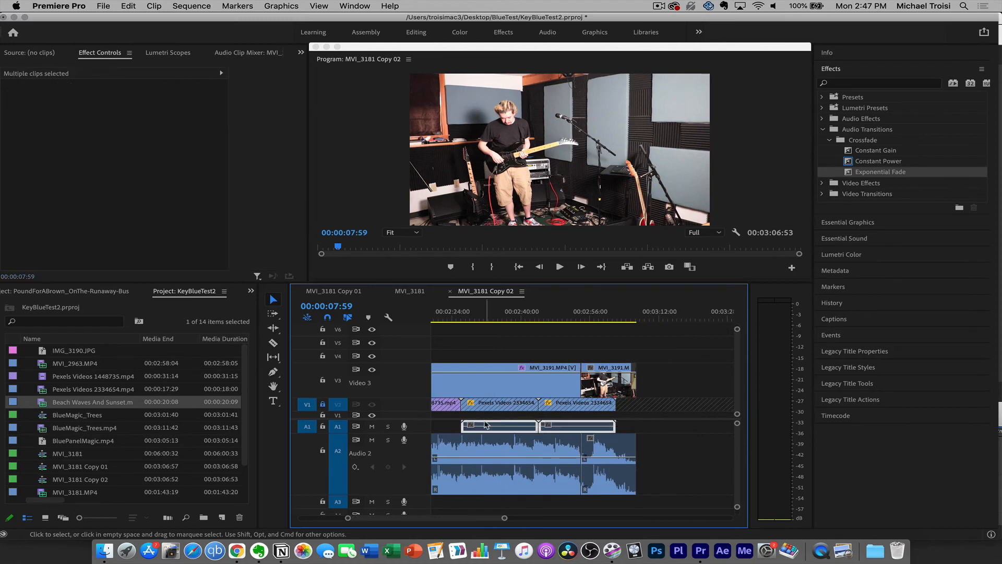
key("Delete")
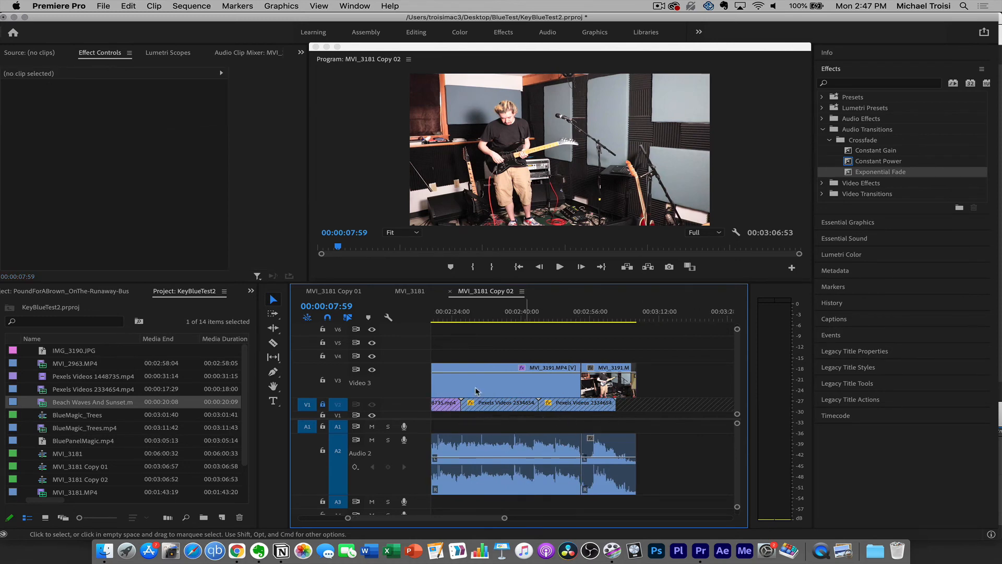
Step: Add an Exponential Fade to the end of the guitar audio on A2 and play the ending
left_click_drag(880, 172, 641, 459)
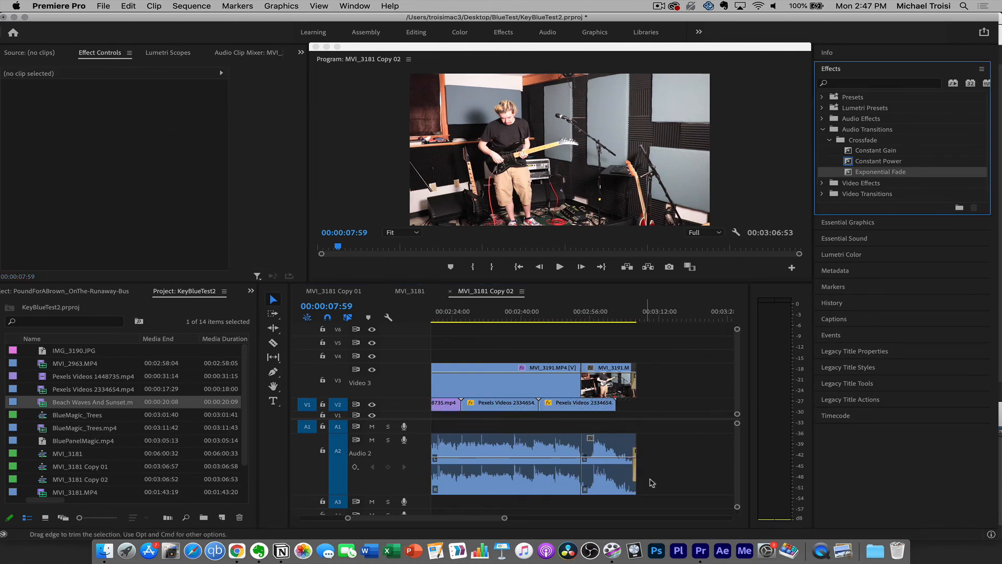
scroll(658, 488, "up", 6)
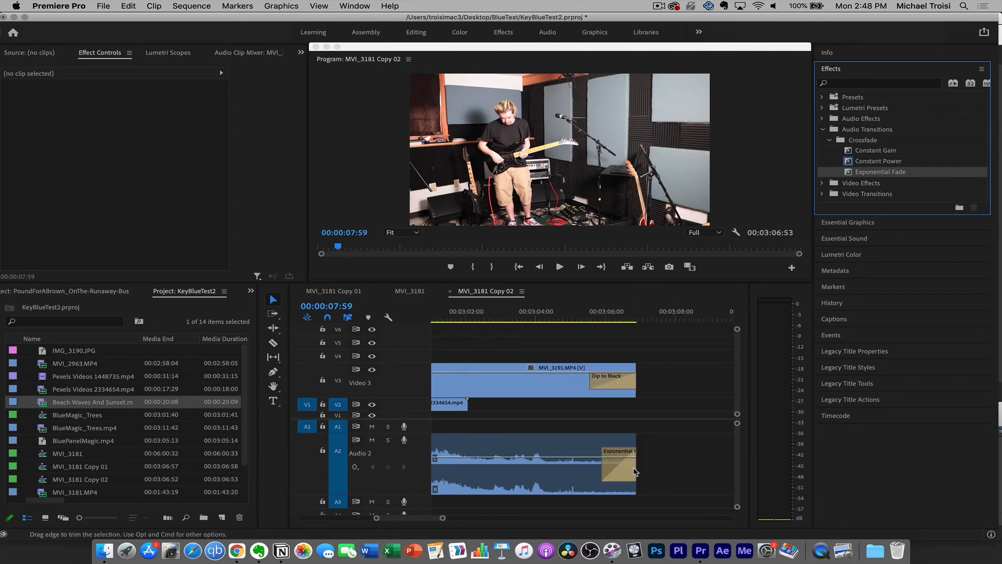
left_click_drag(493, 310, 464, 311)
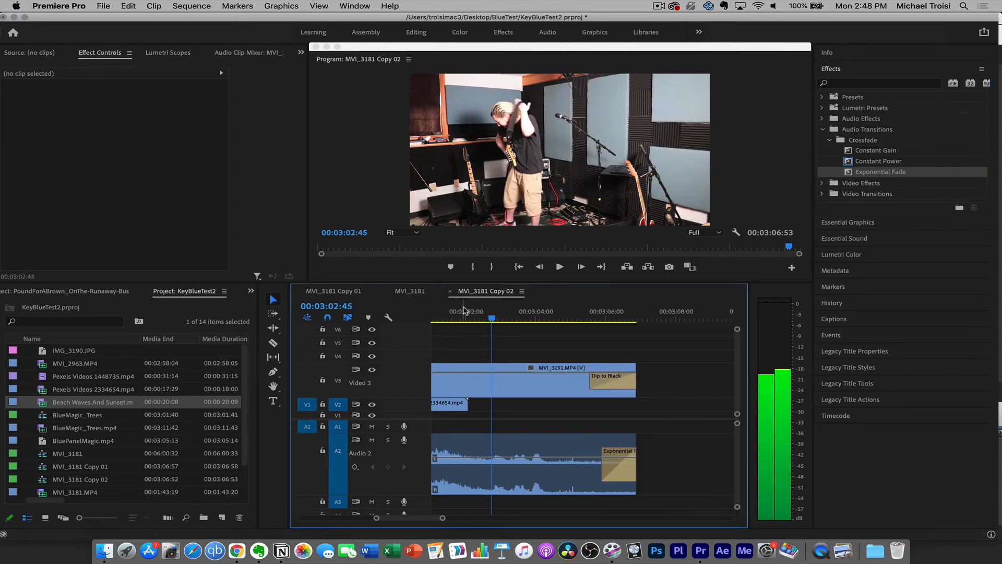
Step: With track V3 locked, trim the end of the guitar audio on A2 back to about 00:03:03 and play the fade-out
left_click(322, 381)
left_click_drag(632, 462, 526, 471)
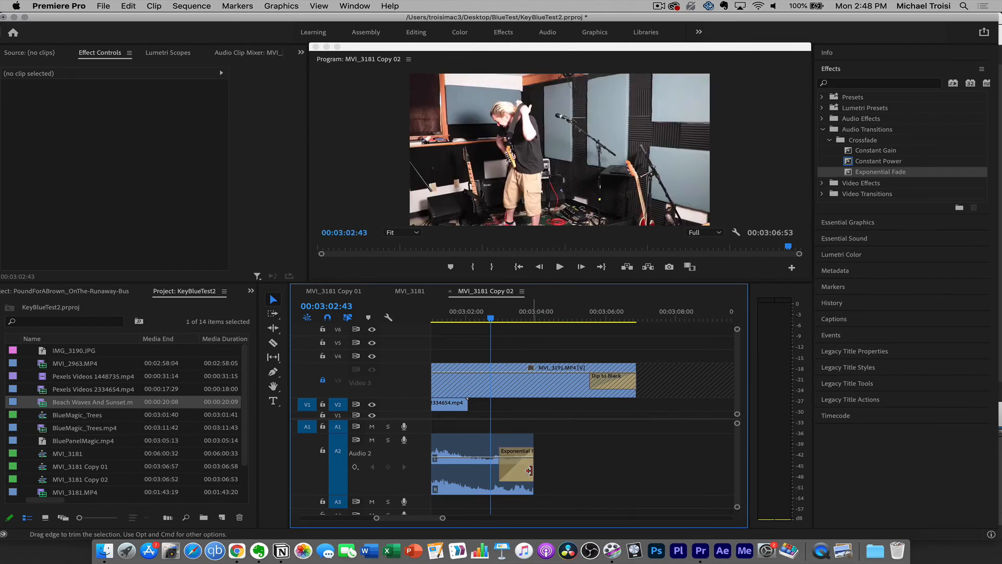
left_click(528, 464)
left_click(456, 318)
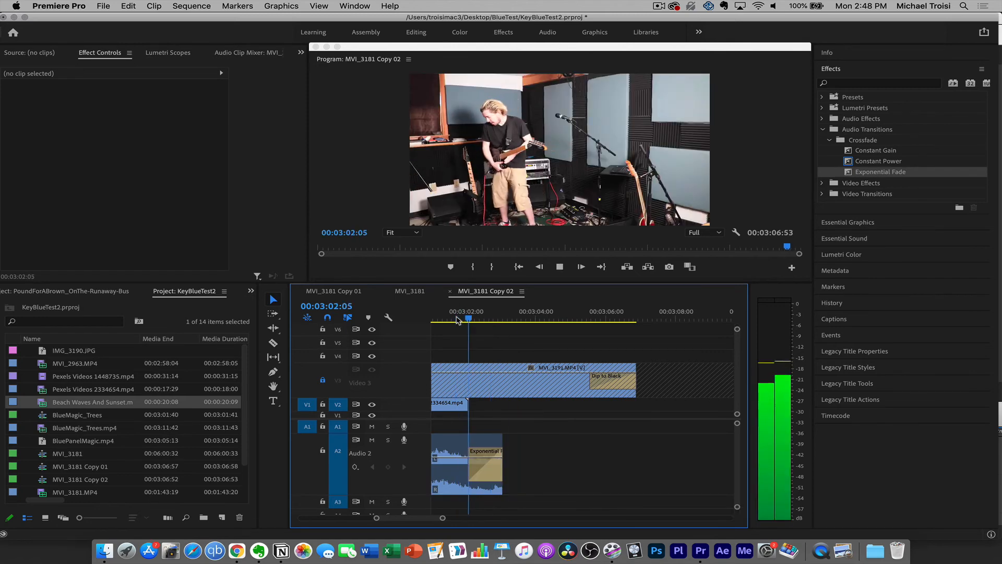
key("space")
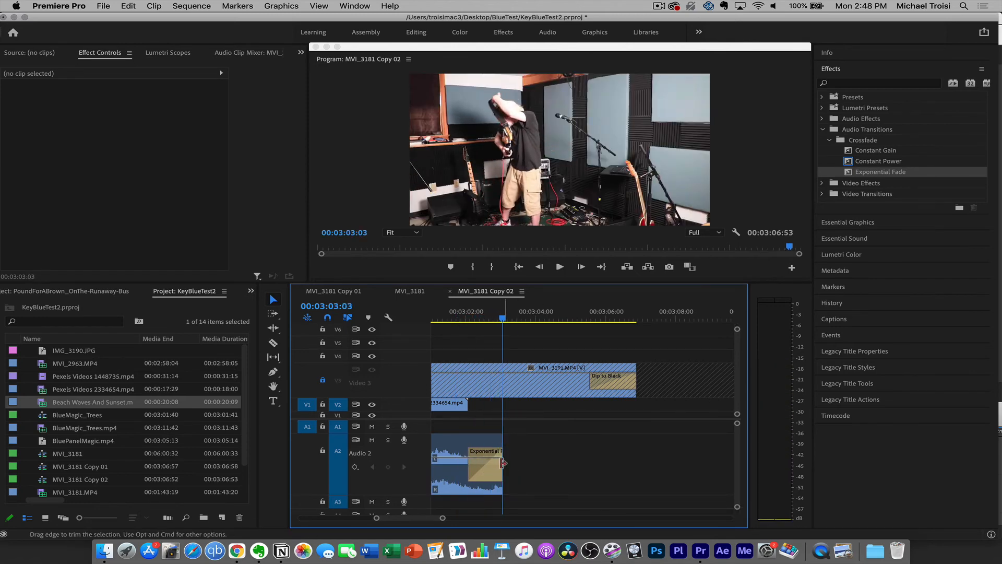
left_click_drag(502, 461, 509, 462)
key("space")
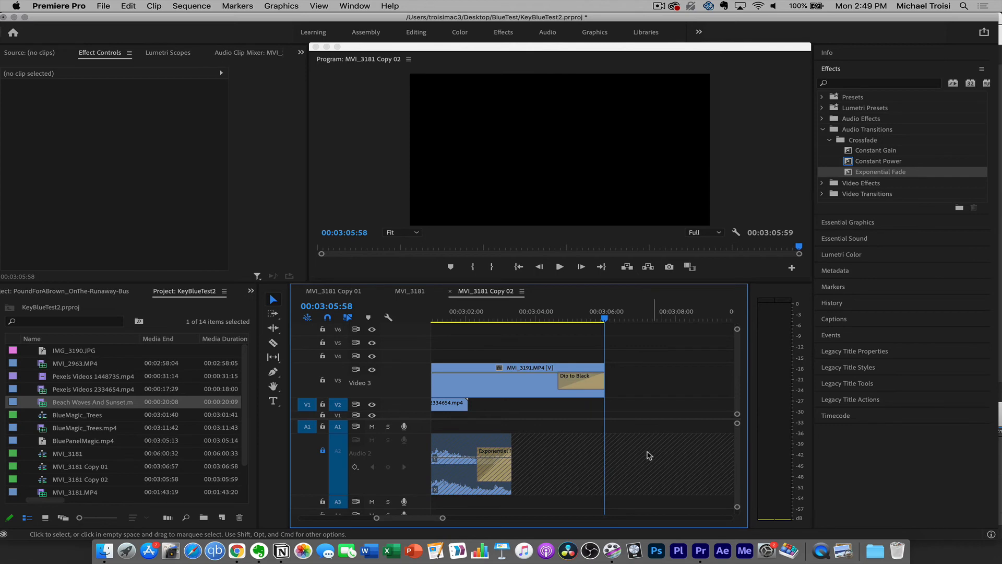
Step: Select the keyed MVI_3191.MP4 segment on V3 at 00:01:01:38 and examine its Ultra Key matte generation, matte cleanup and spill suppression settings
key("minus")
key("minus")
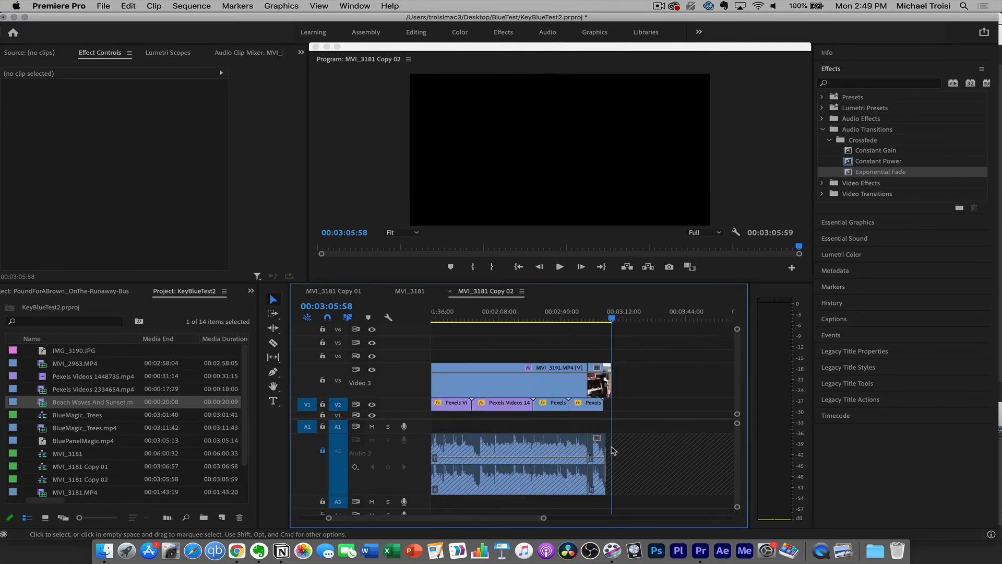
key("minus")
key("minus")
key("minus")
key("minus")
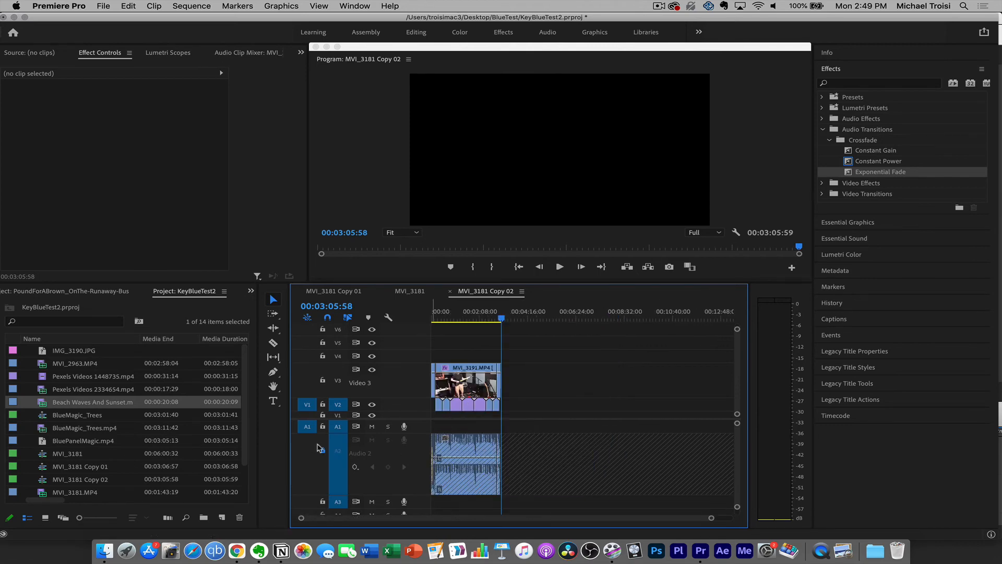
left_click(455, 316)
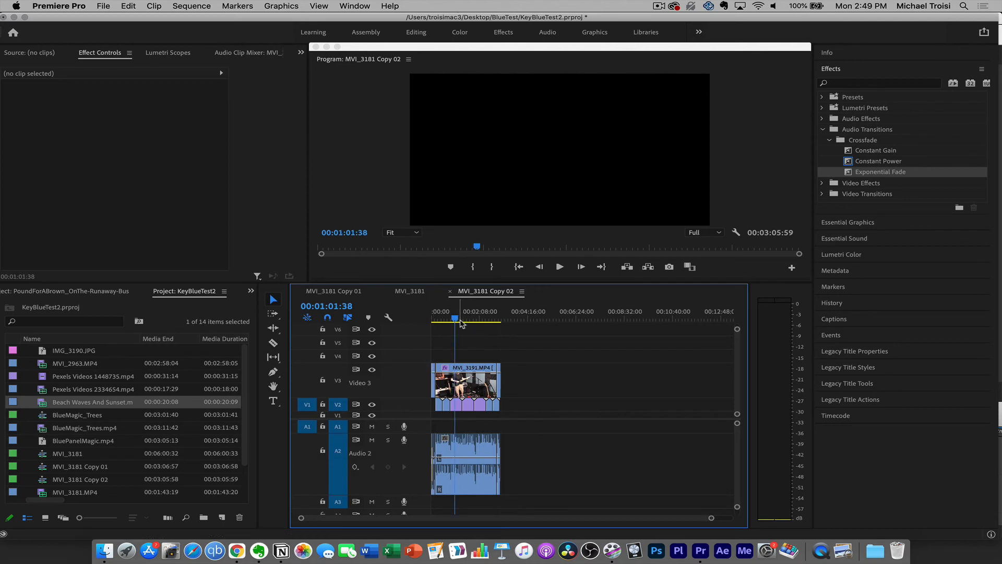
left_click(471, 368)
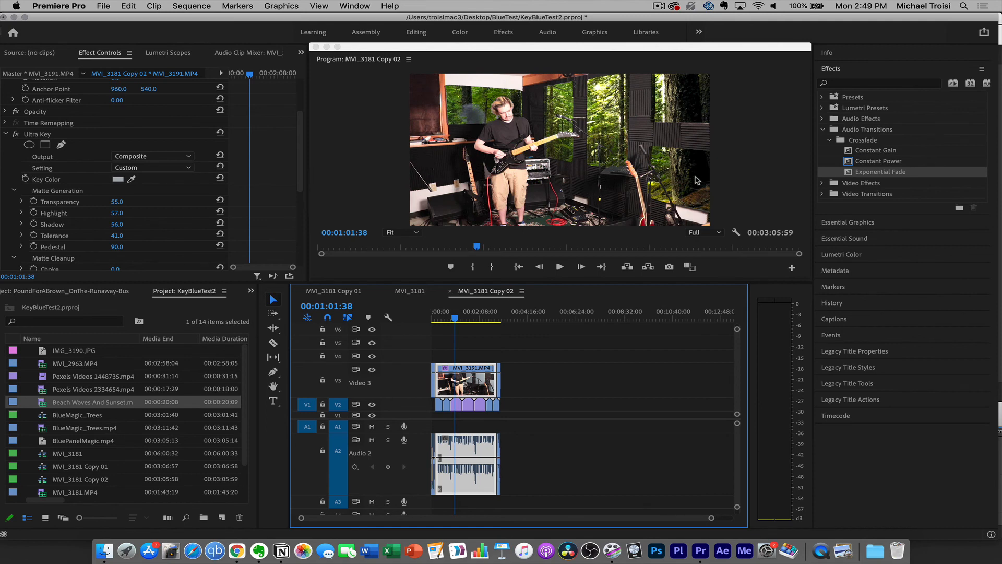
scroll(92, 141, "down", 5)
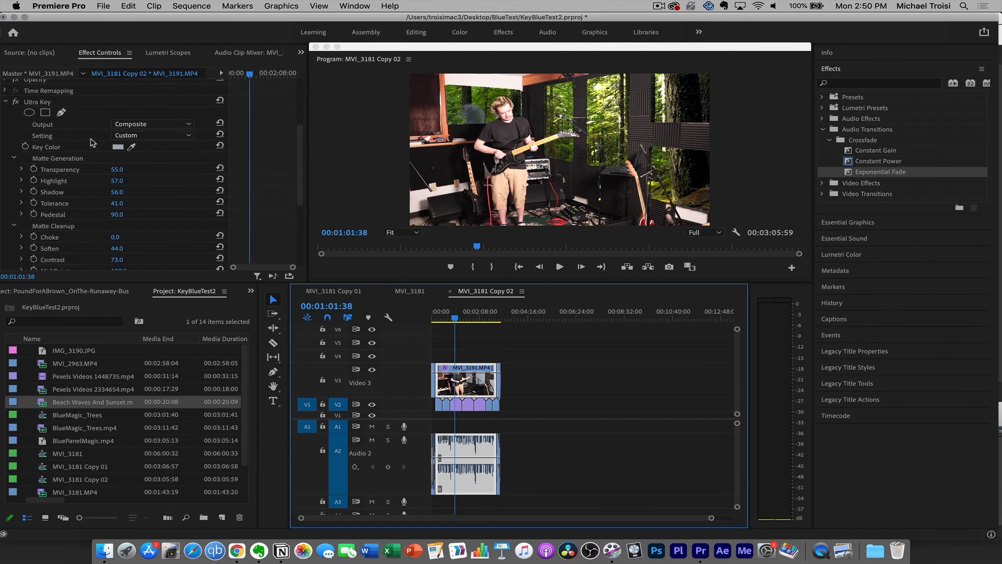
scroll(104, 155, "down", 3)
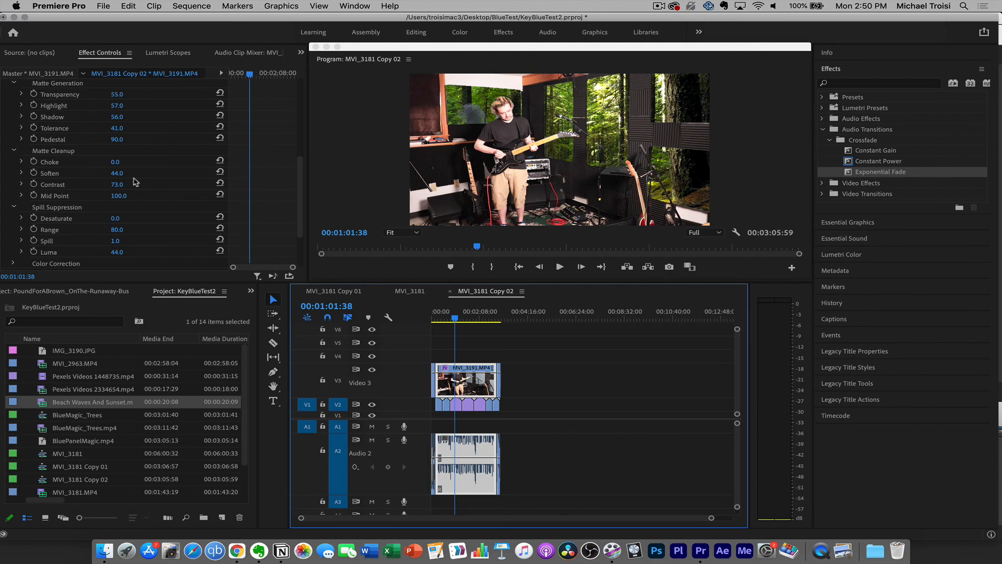
scroll(120, 137, "up", 1)
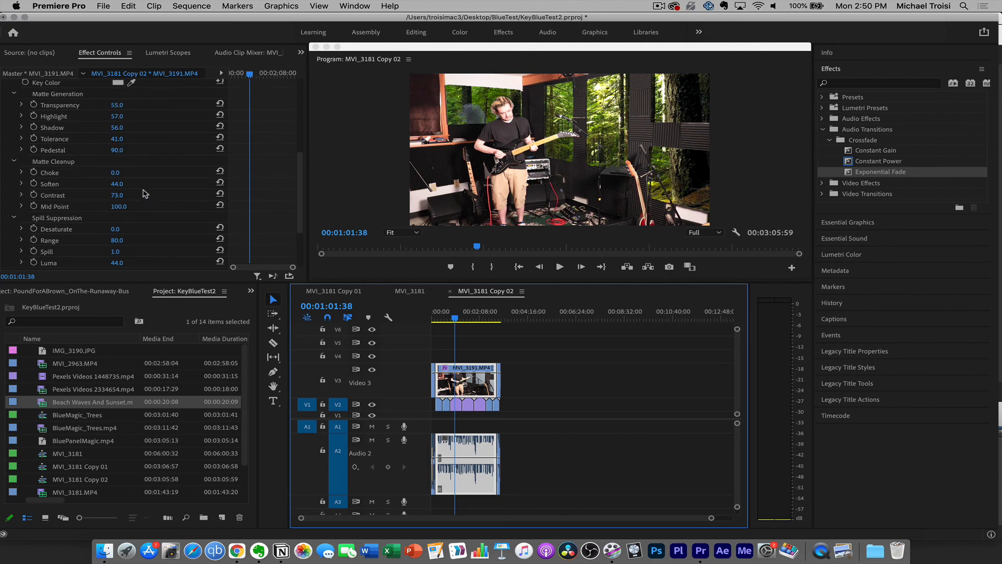
scroll(144, 189, "down", 1)
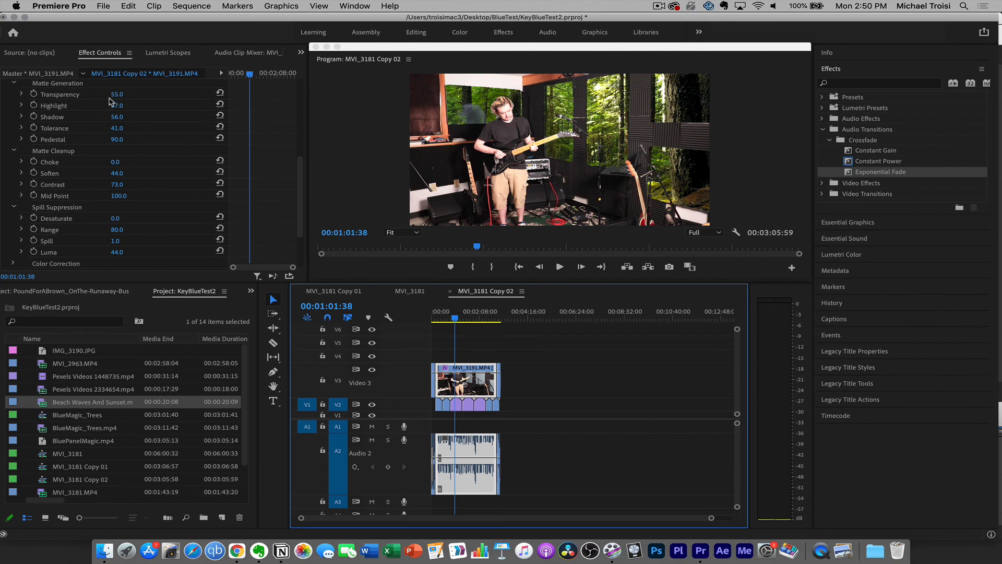
scroll(120, 125, "up", 1)
scroll(122, 123, "down", 1)
scroll(120, 173, "up", 1)
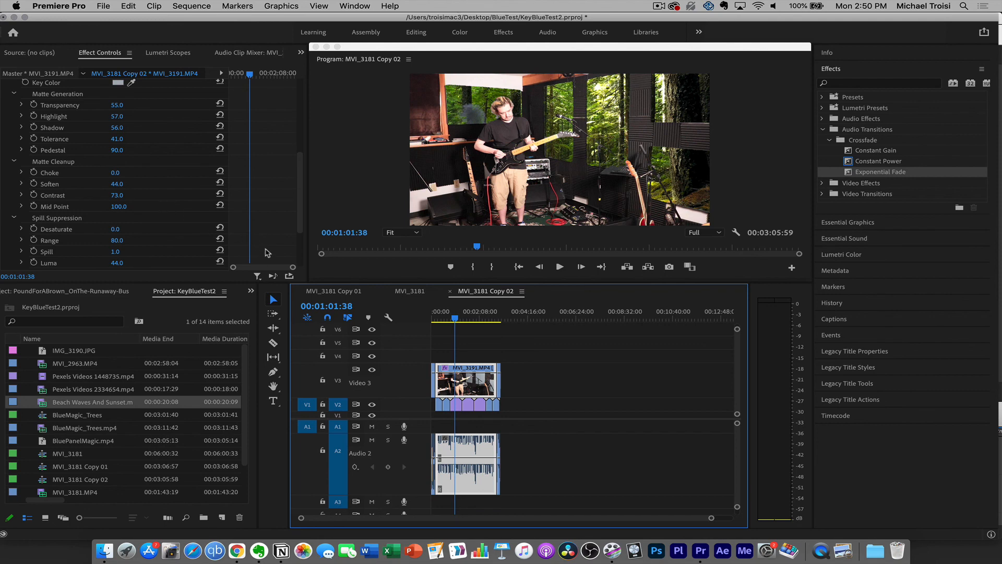
Step: Export the sequence as an H.264 video named BluePanelKey2 in the BlueTest folder, using the Match Source - High bitrate preset
key("super+m")
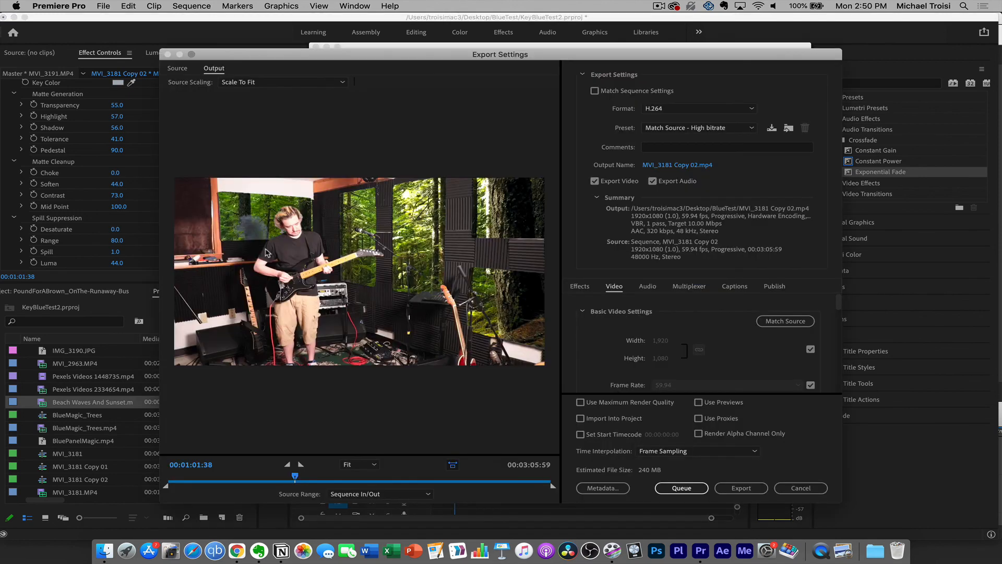
left_click(679, 166)
left_click(329, 188)
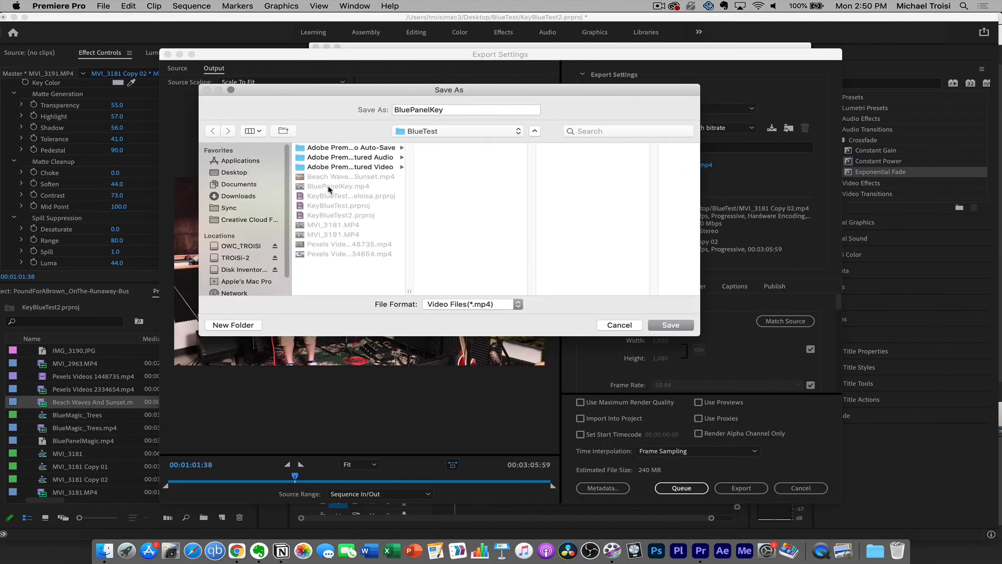
left_click(441, 112)
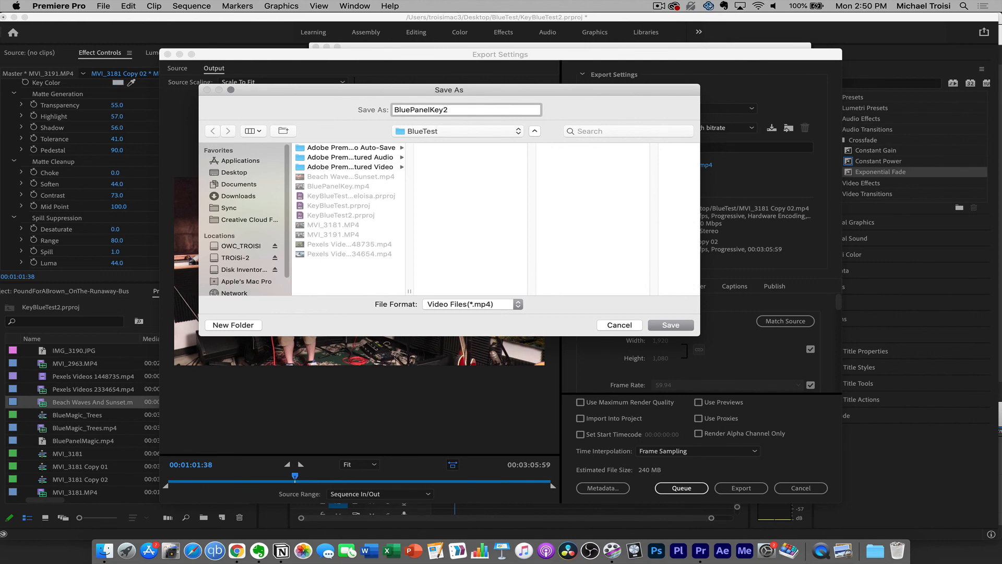
key("Return")
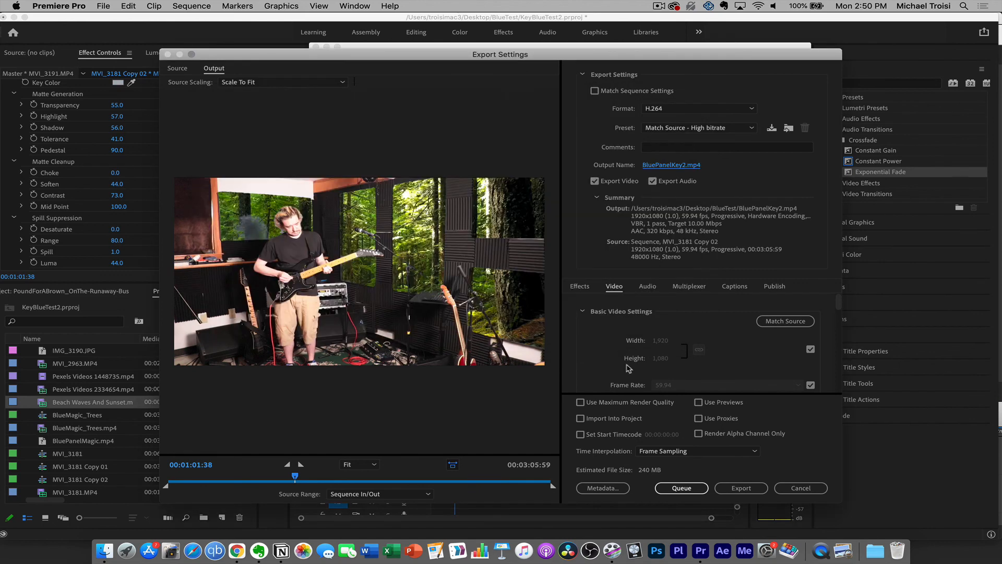
left_click(745, 488)
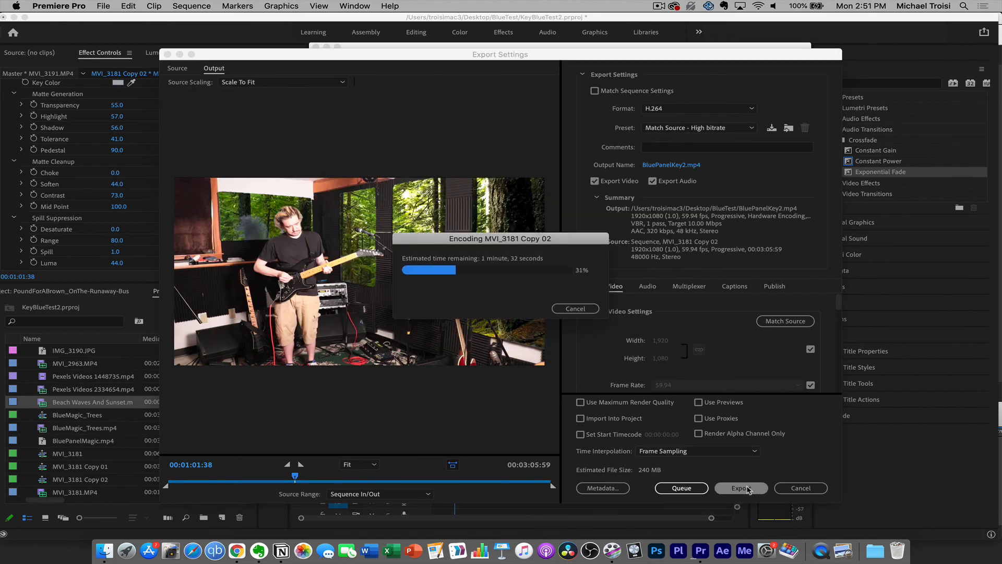